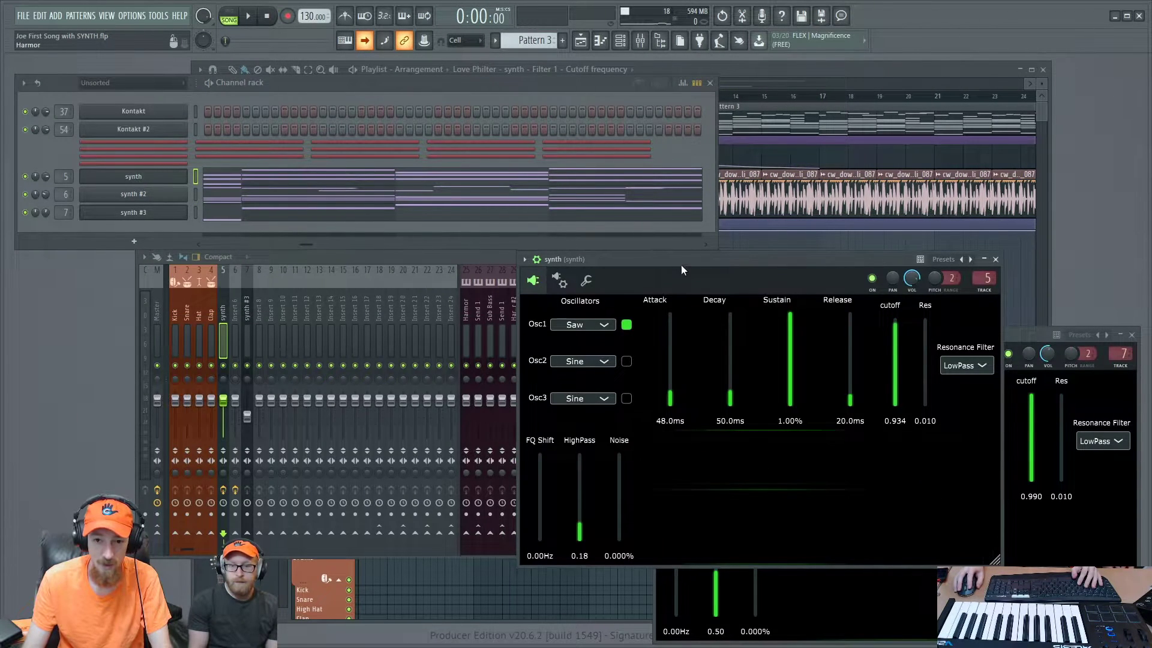
Step: Move the first synth editor aside and open the synth #2 plugin editor from the Channel rack
left_click_drag(681, 270, 178, 75)
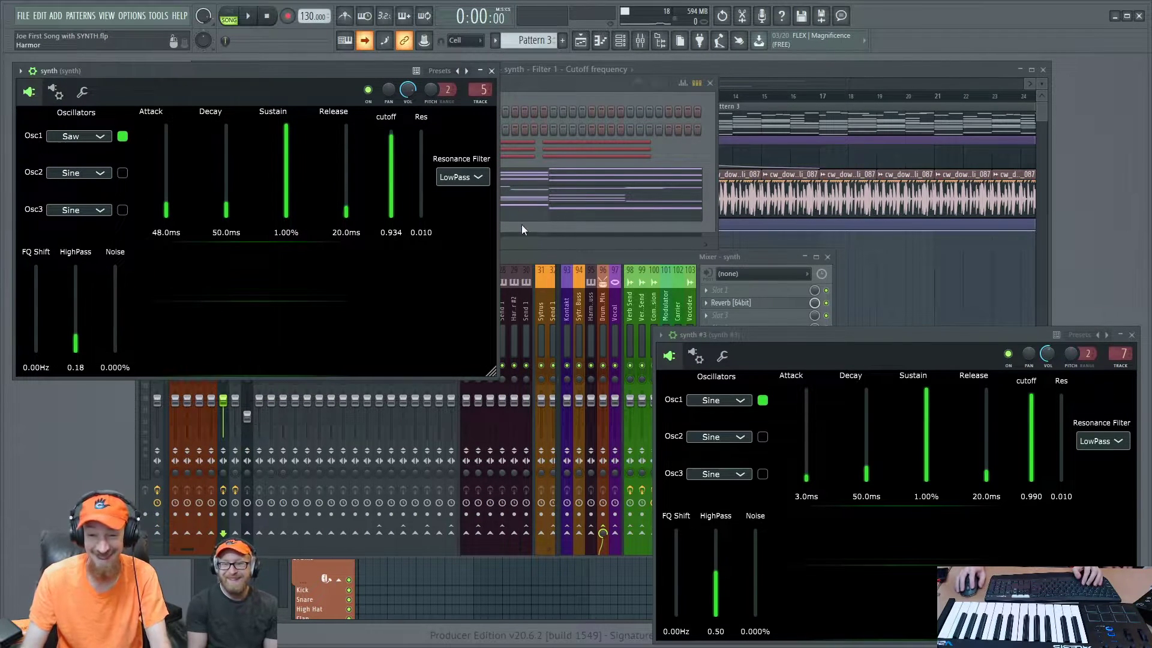
left_click(698, 146)
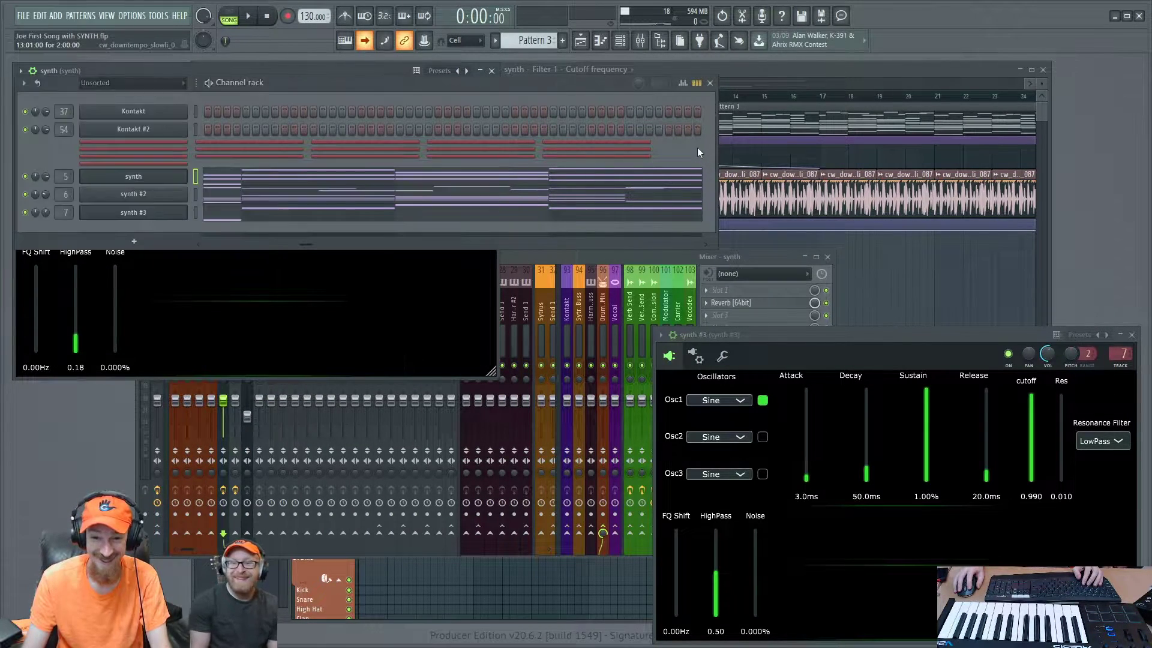
left_click(128, 215)
left_click(129, 213)
left_click(144, 195)
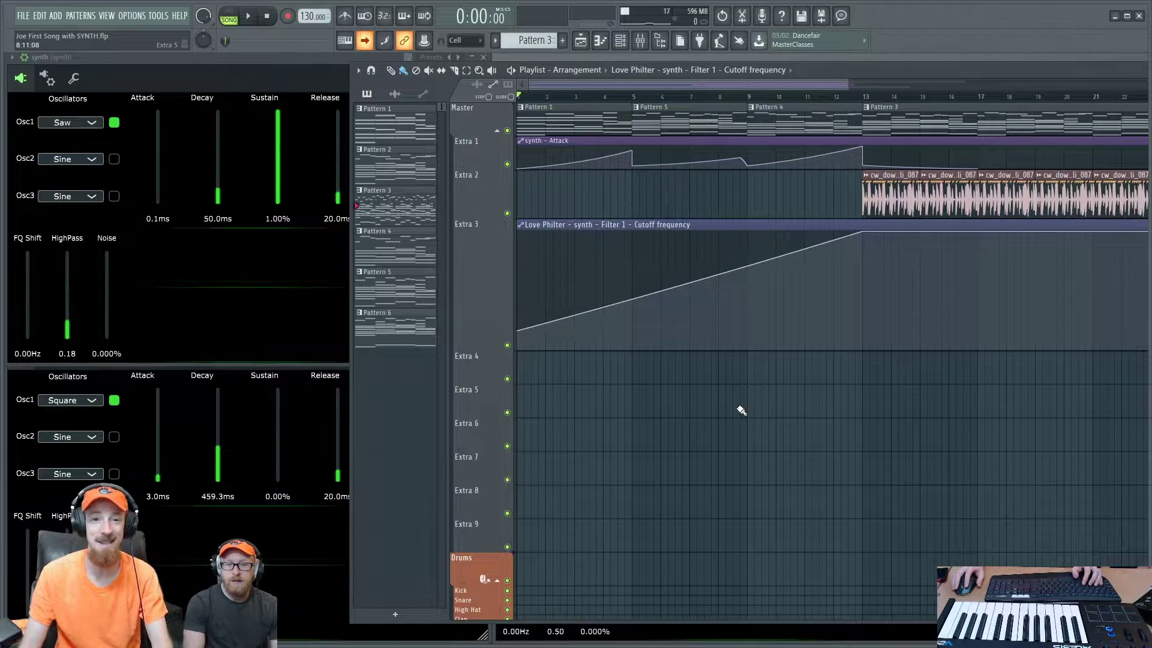
Step: Play the song while bringing the synth, synth #2 and synth #3 editors forward in turn
key("space")
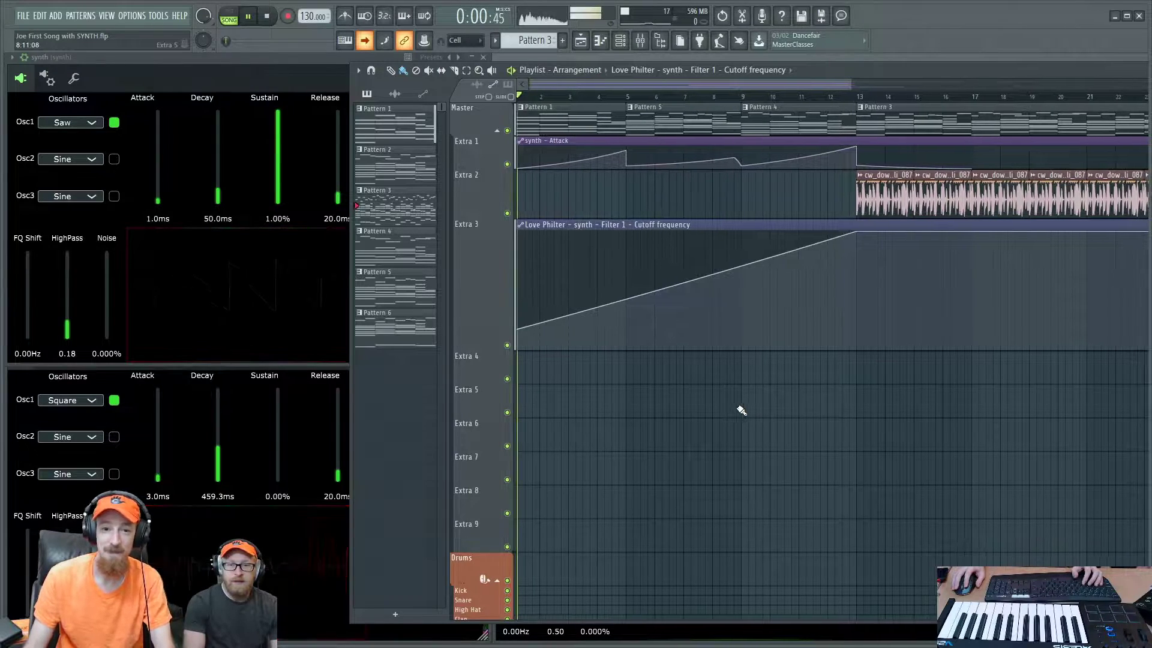
left_click(232, 58)
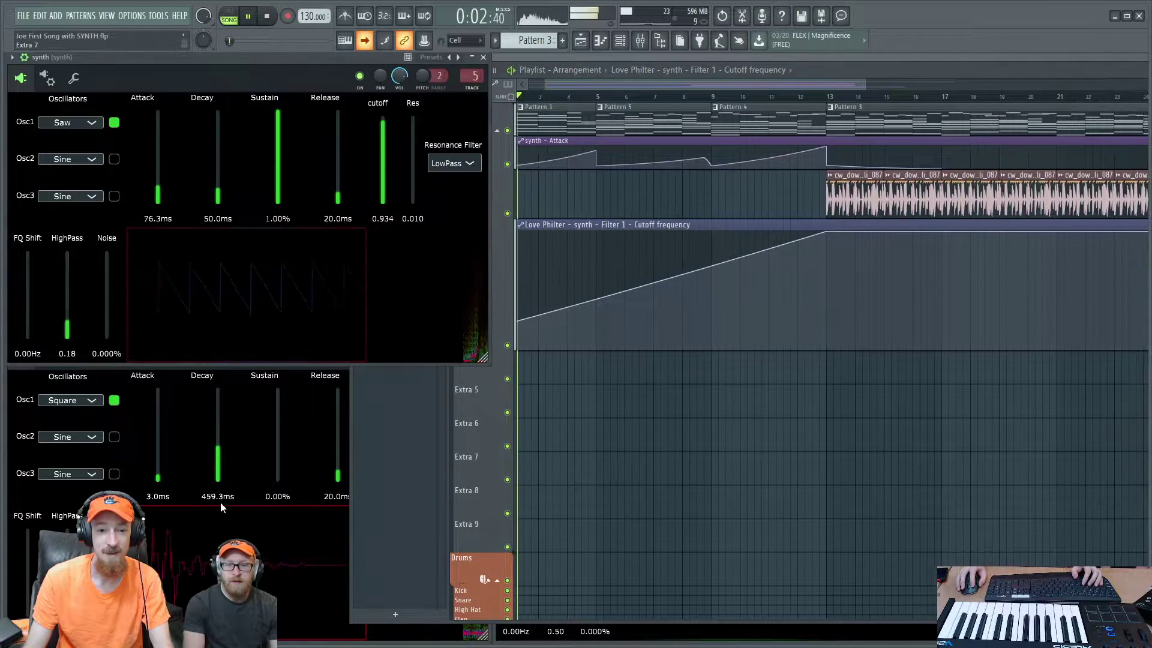
left_click(222, 508)
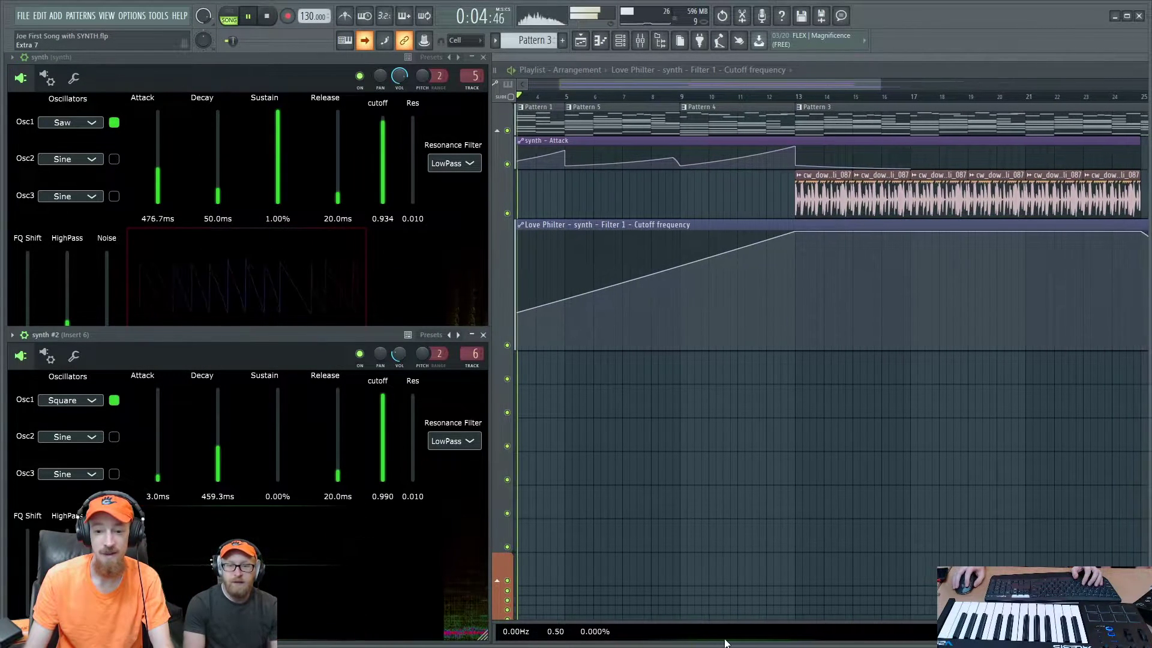
left_click(725, 643)
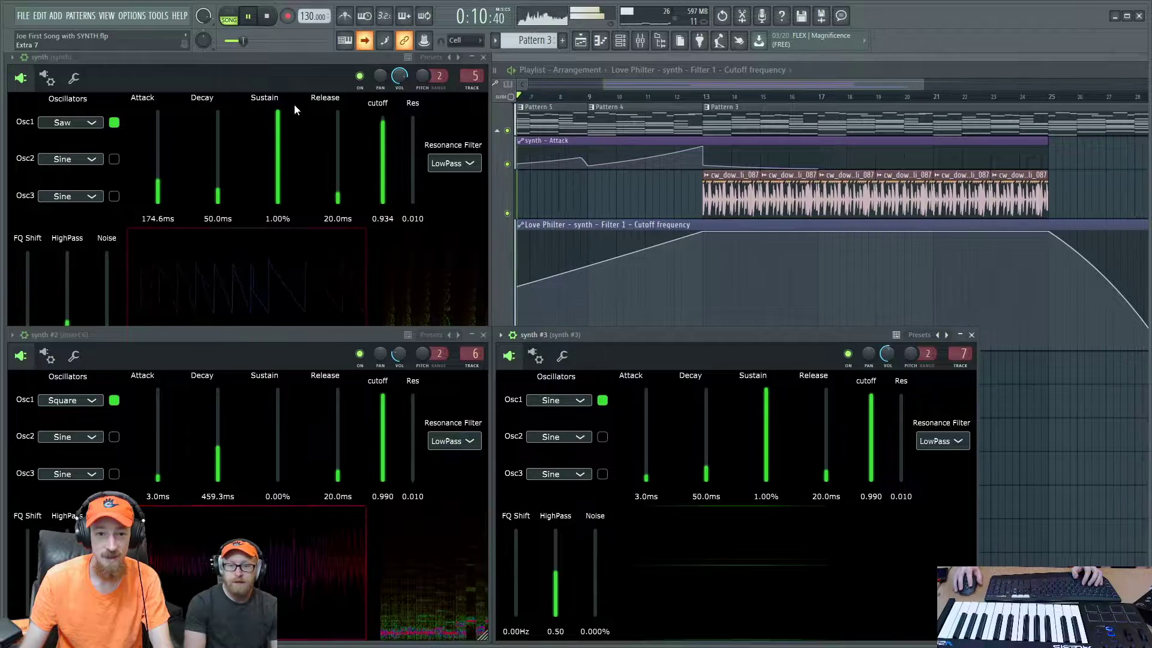
left_click(318, 63)
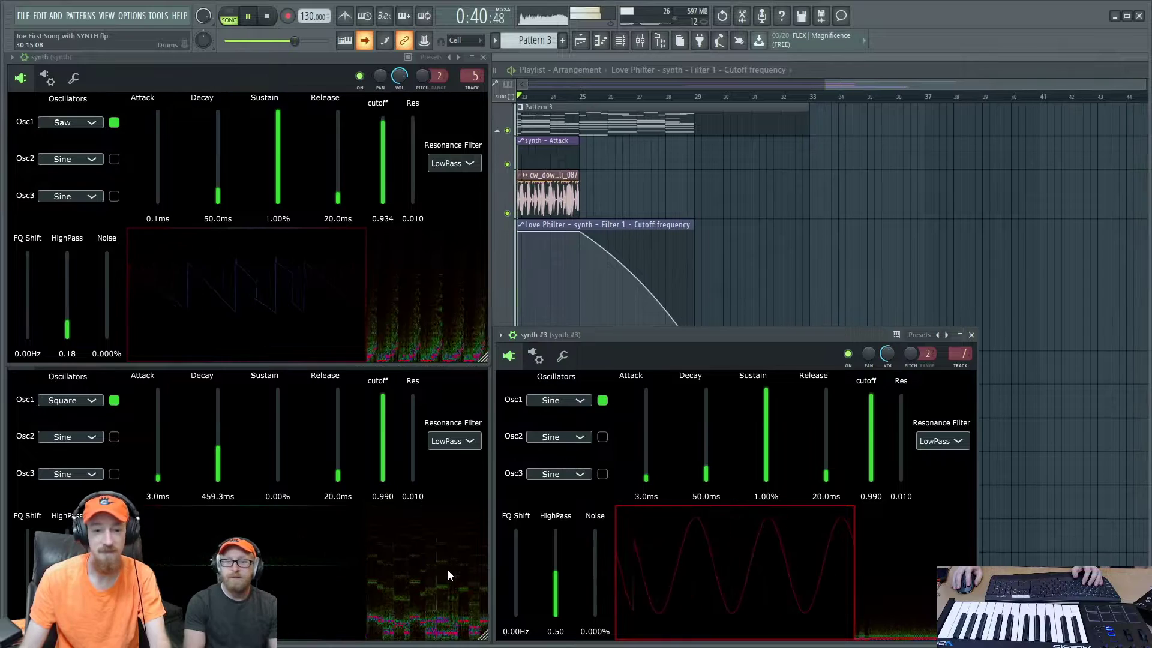
left_click(448, 570)
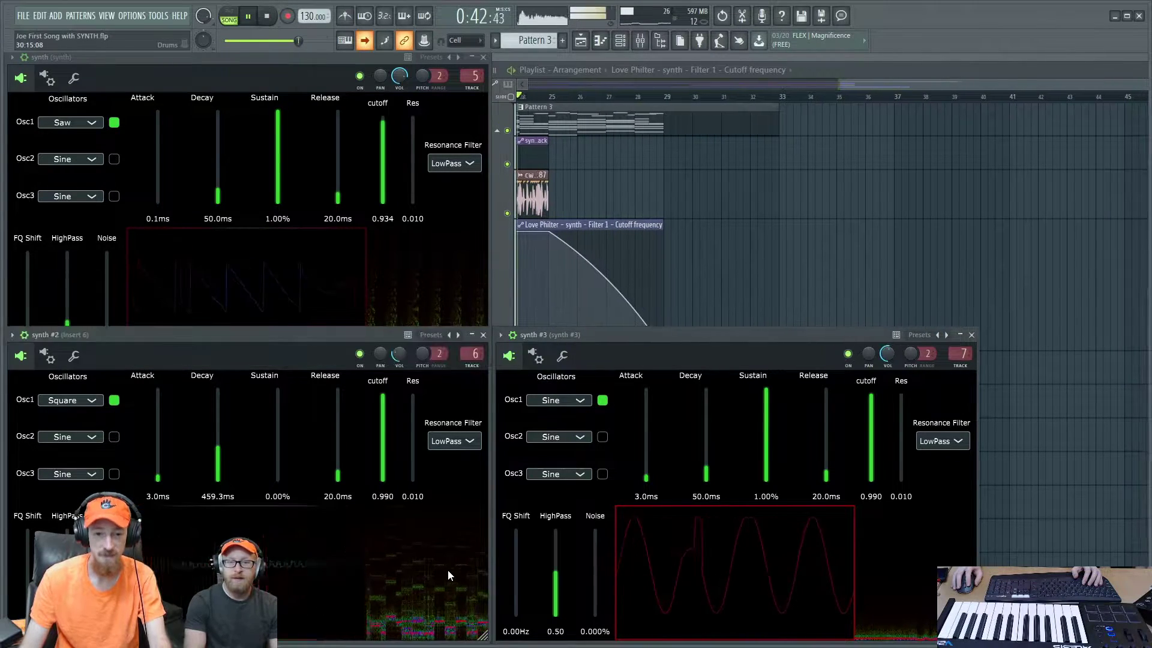
left_click(426, 299)
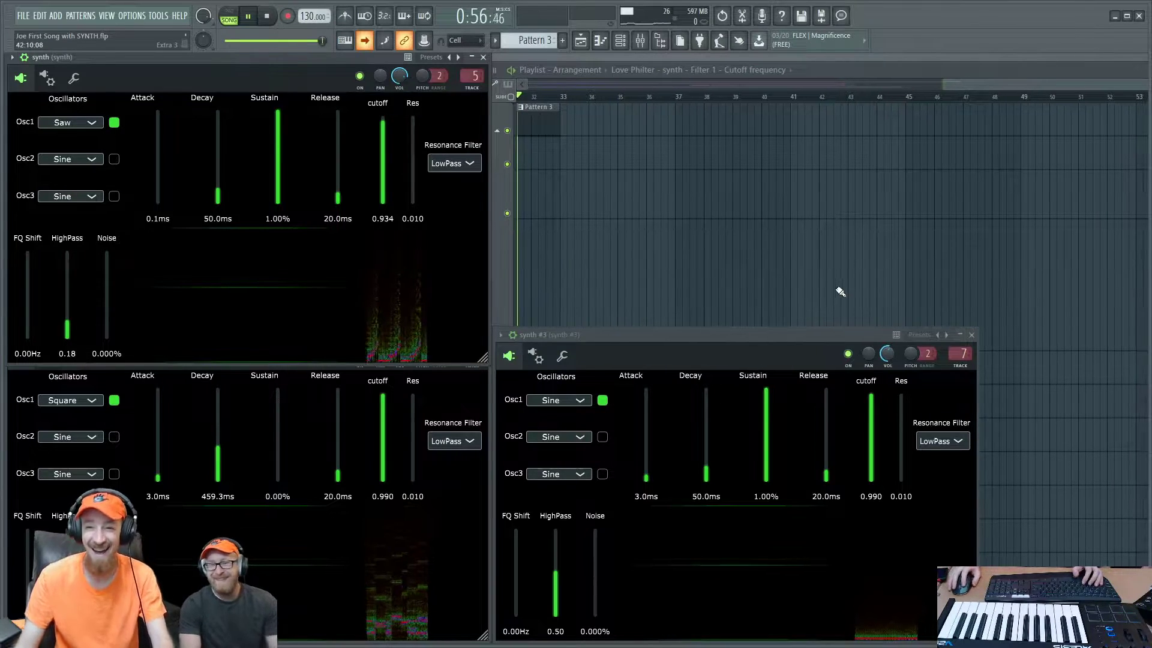
Step: Maximize the Playlist, stop playback at the song start, and open the Mixer
double_click(951, 66)
key("space")
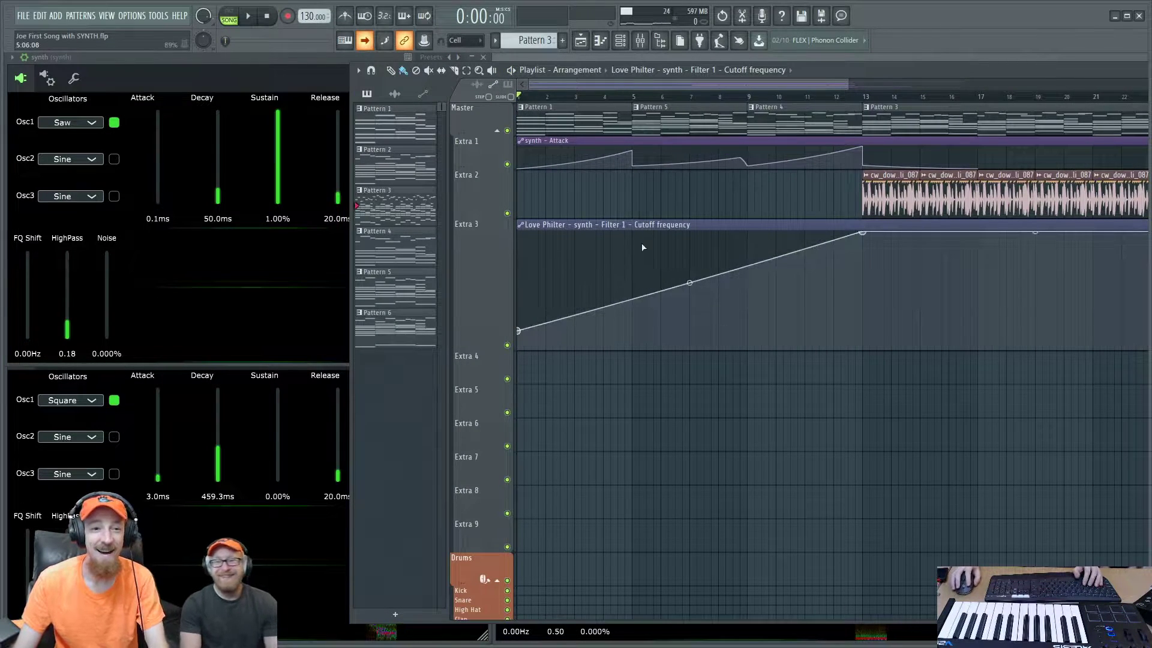
left_click(640, 40)
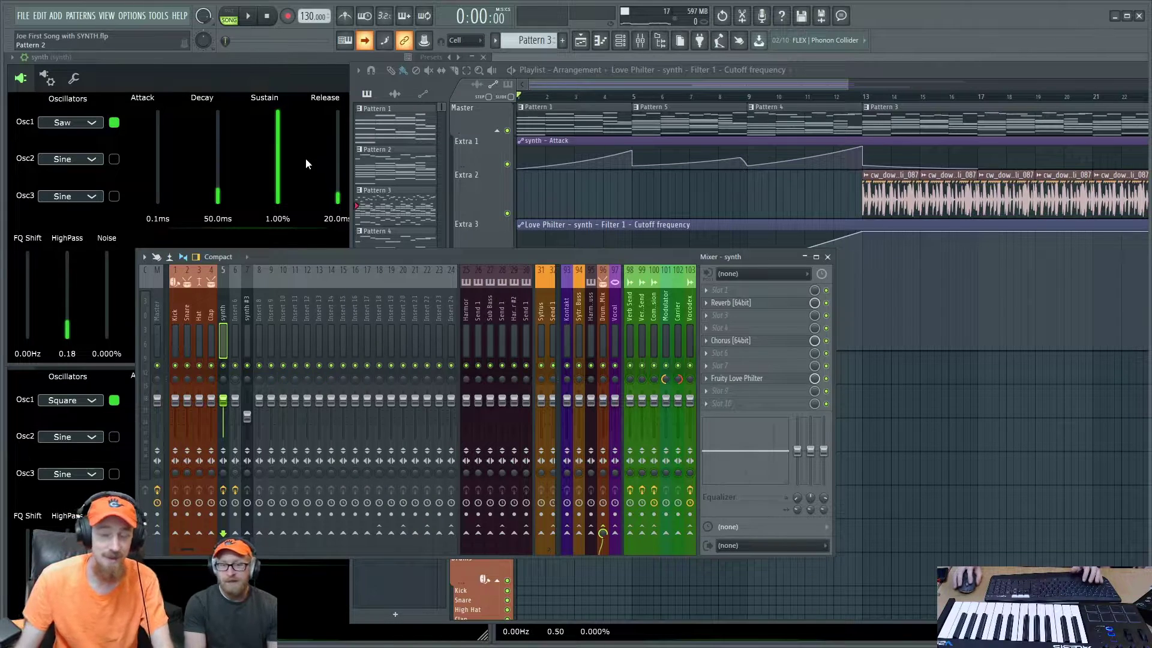
Step: Bring the synth, synth #2 and synth #3 editors in front, nudging synth #3 higher
left_click(297, 74)
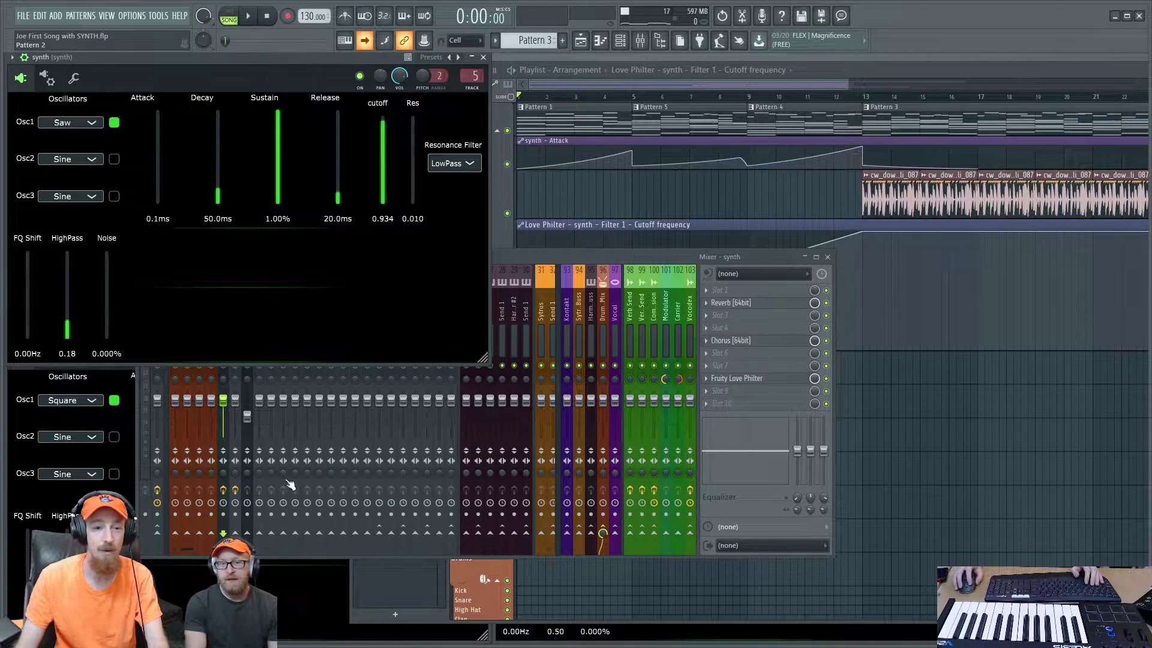
left_click(390, 633)
left_click(673, 636)
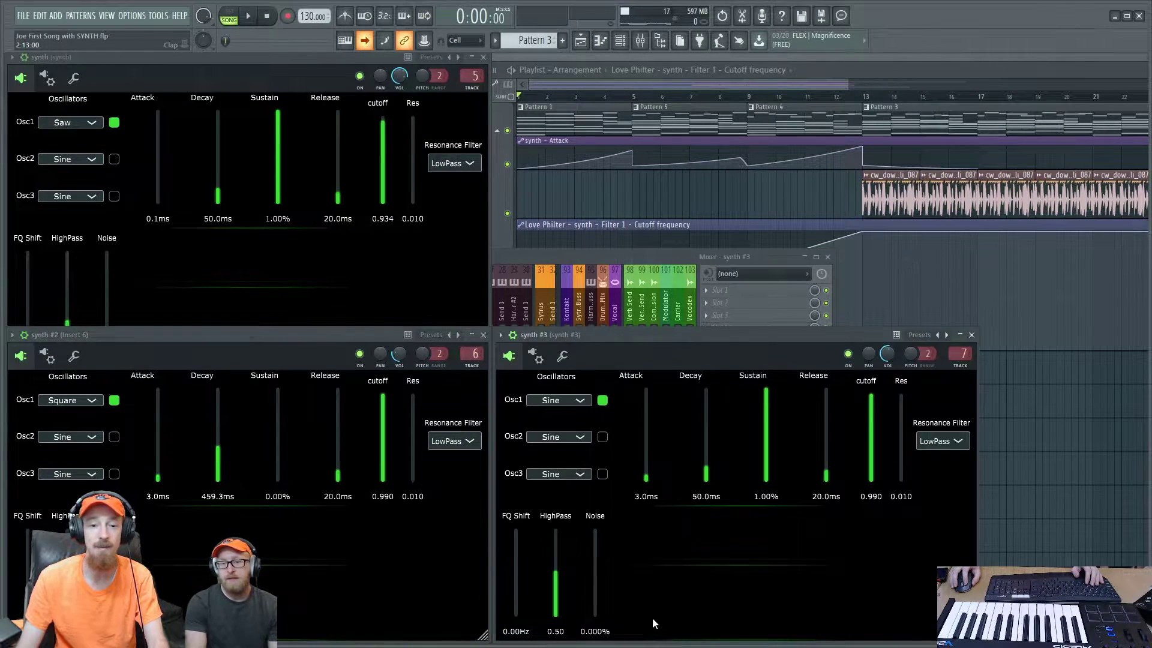
mouse_move(657, 336)
left_mouse_down()
mouse_move(675, 228)
mouse_move(657, 263)
mouse_move(654, 336)
left_mouse_up()
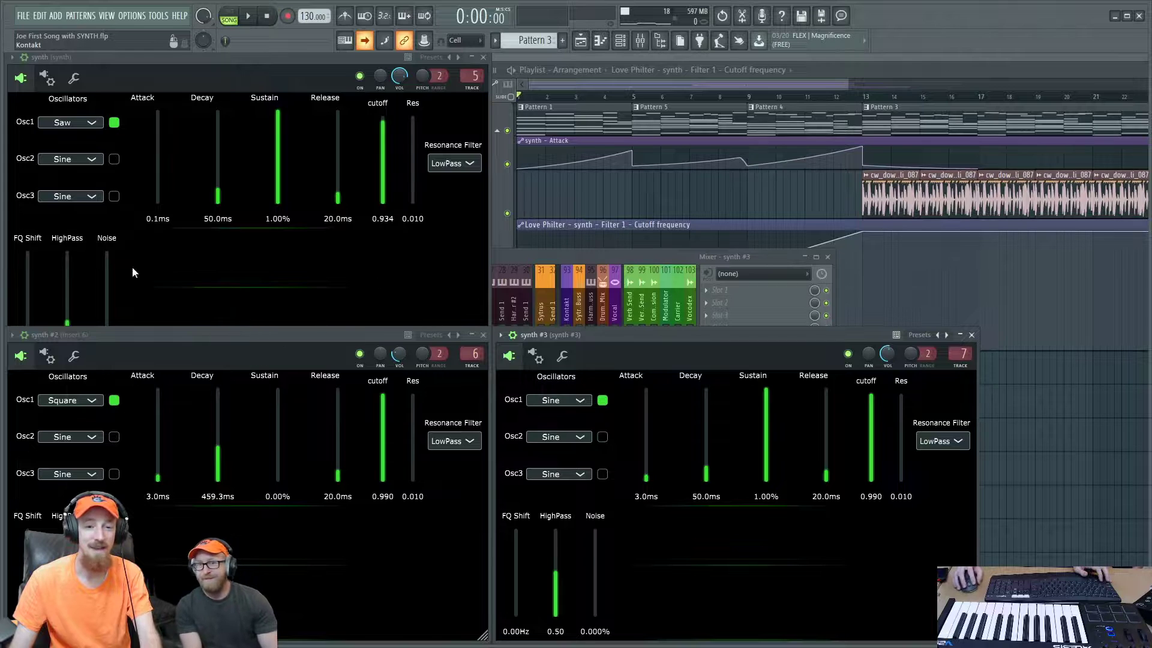
Step: Bring the first synth, synth #3 and synth #2 editors to the front again
left_click(343, 62)
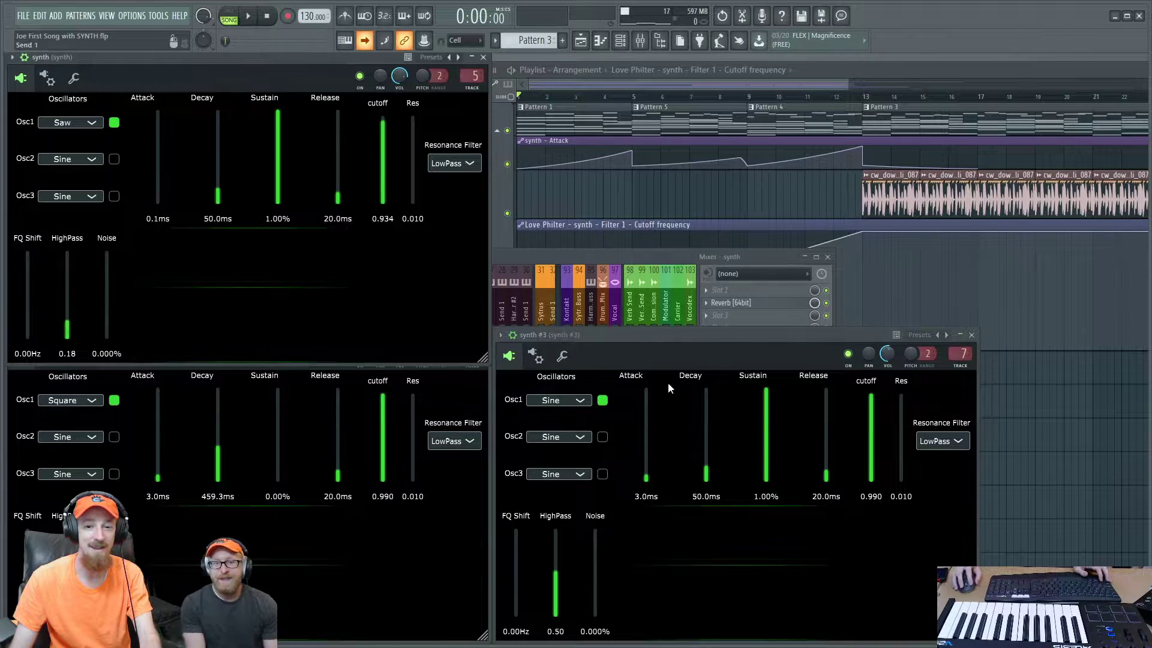
left_click(714, 338)
left_click(412, 582)
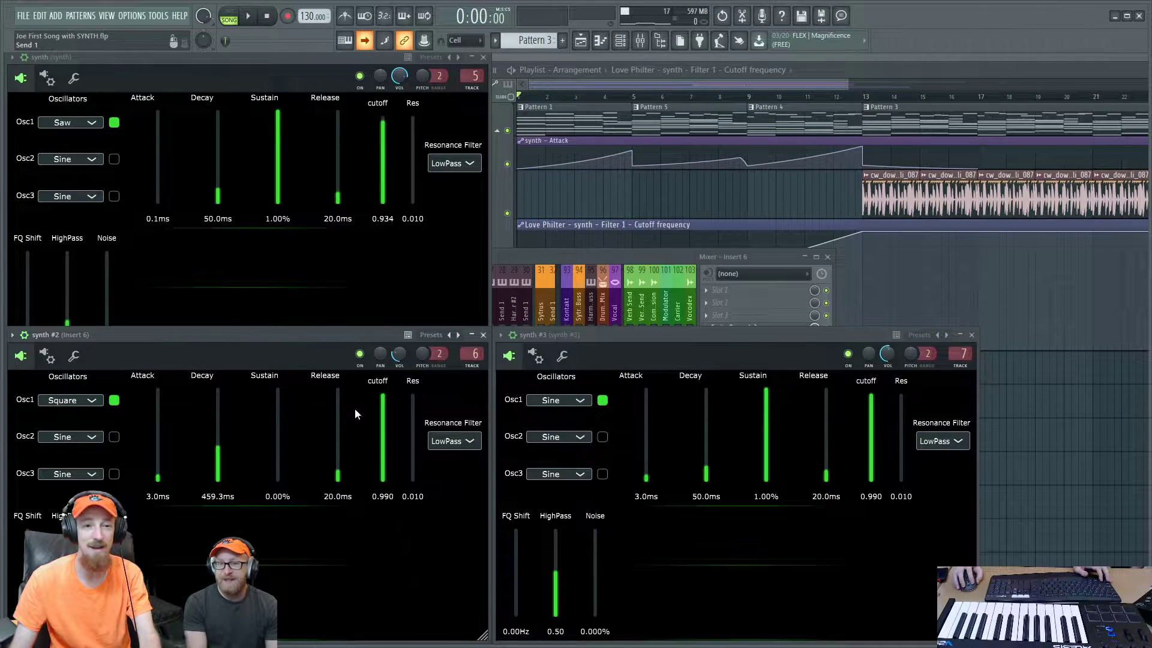
left_click(330, 278)
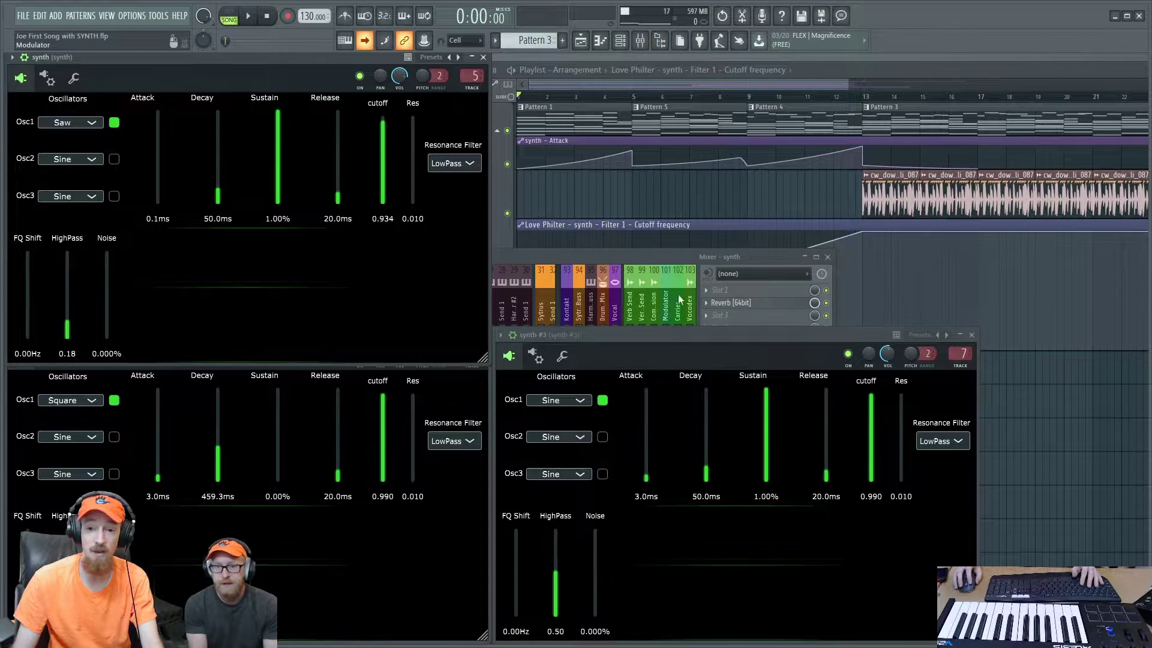
Step: Show the Channel rack (F6), select the synth #3 channel, and start adding a new channel
left_click(600, 252)
key("F6")
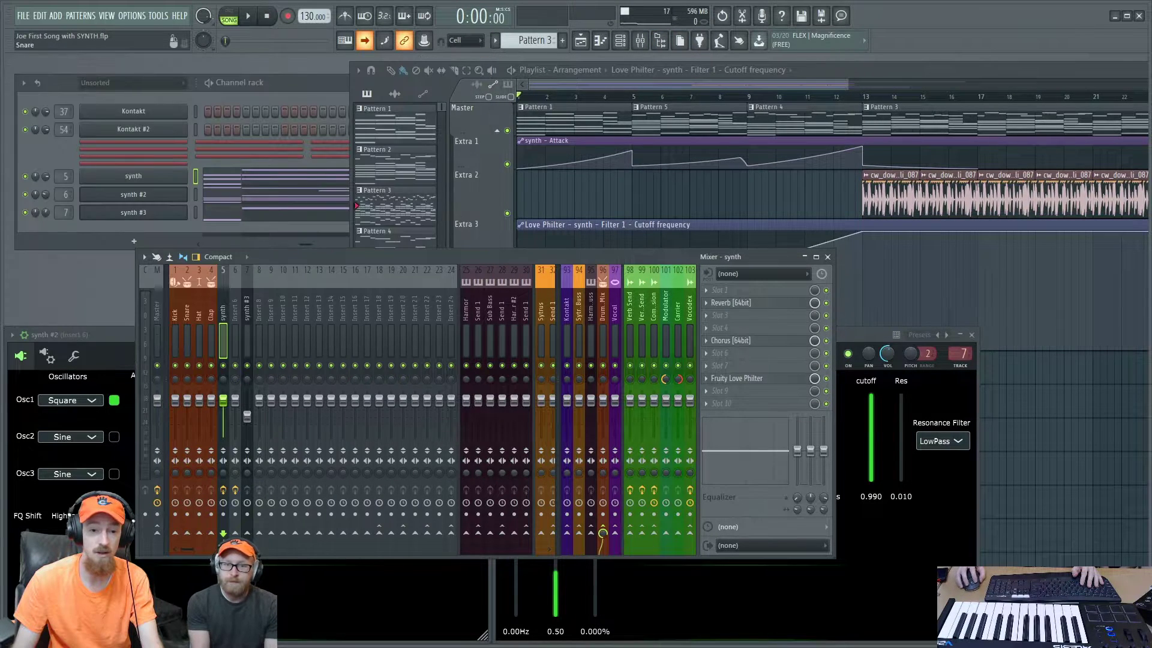
left_click(456, 484)
left_click(483, 334)
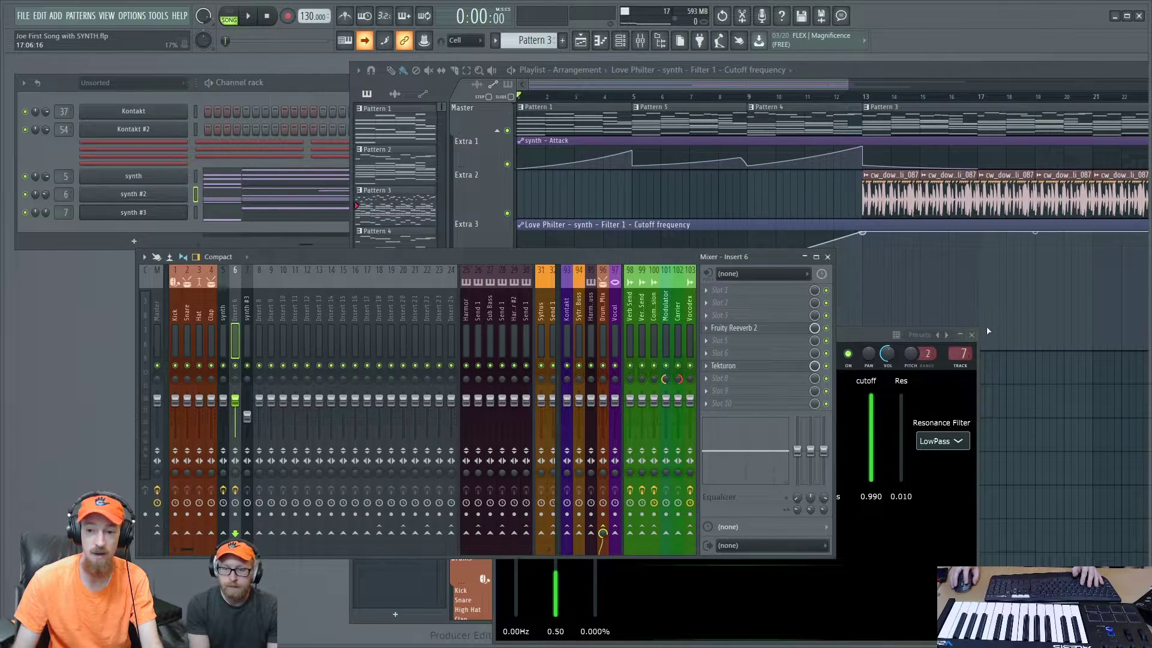
left_click(133, 212)
left_click(133, 211)
left_click(74, 242)
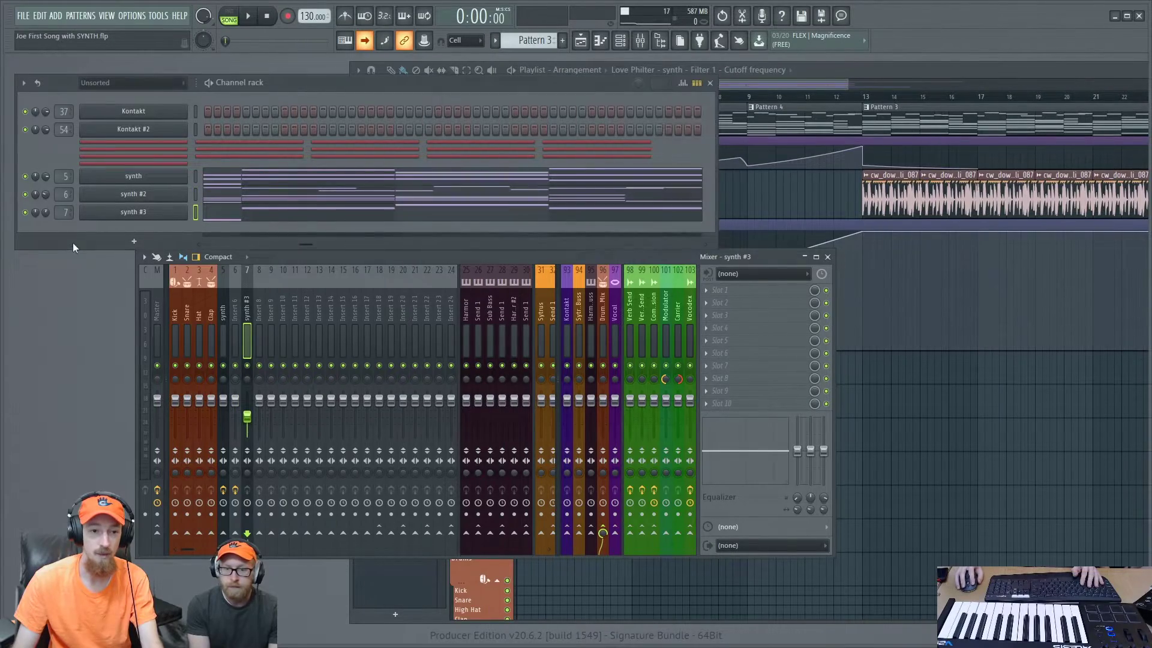
left_click(133, 241)
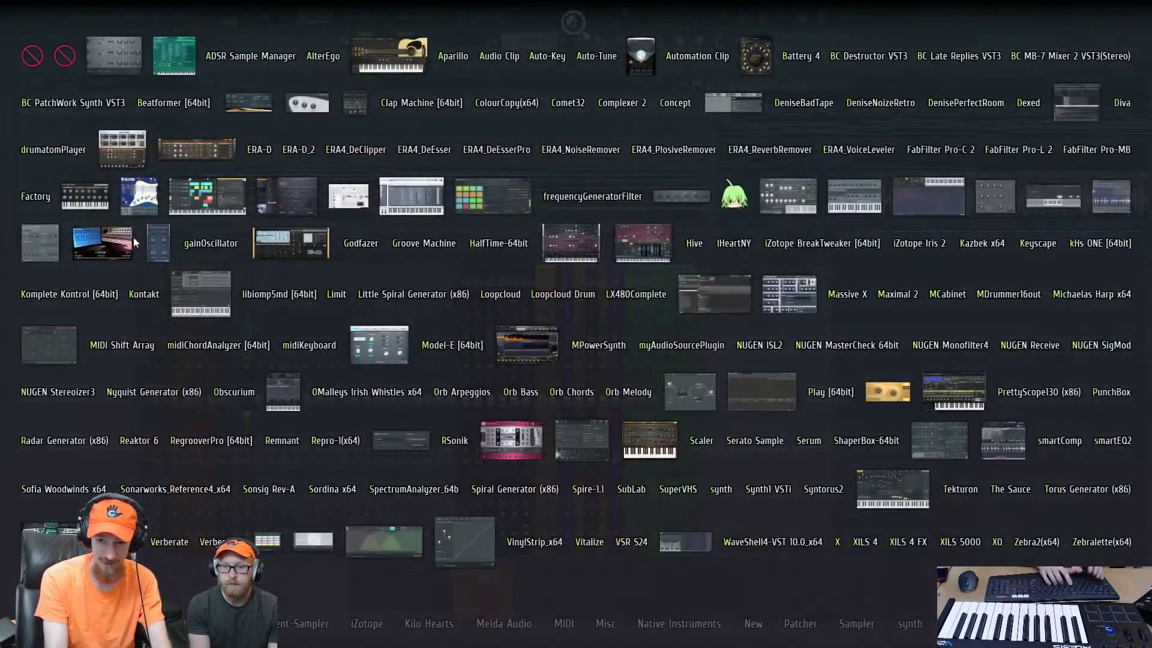
Step: Add the custom synth as a new channel and try Osc1 waveforms, settling on Saw
left_click(774, 493)
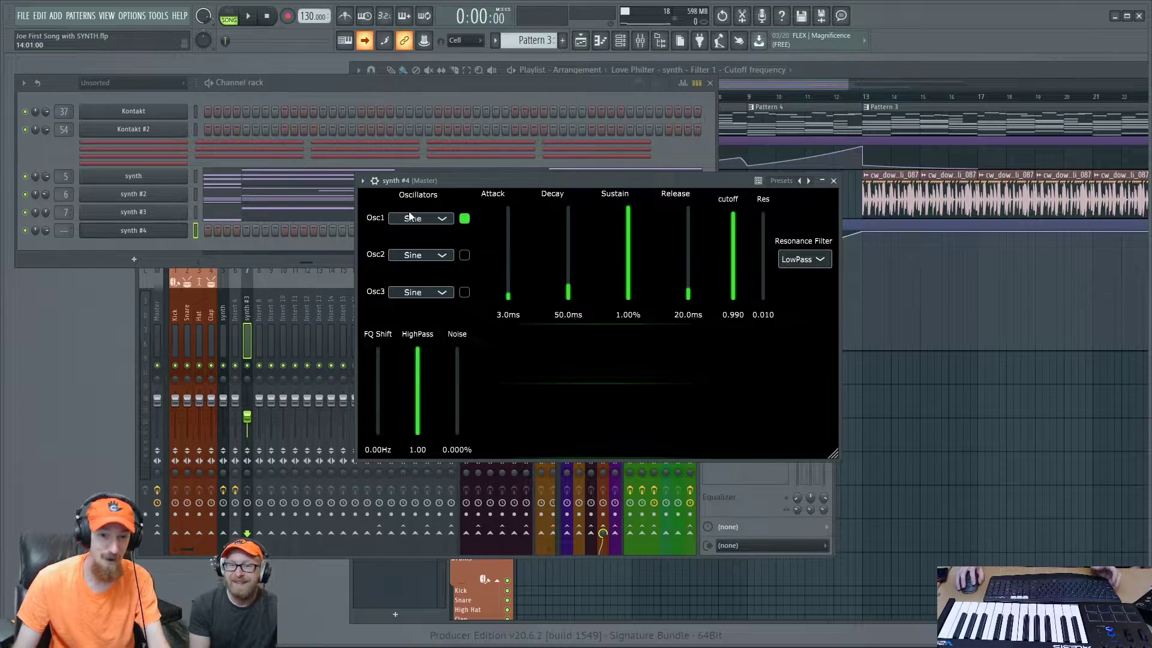
left_click(442, 219)
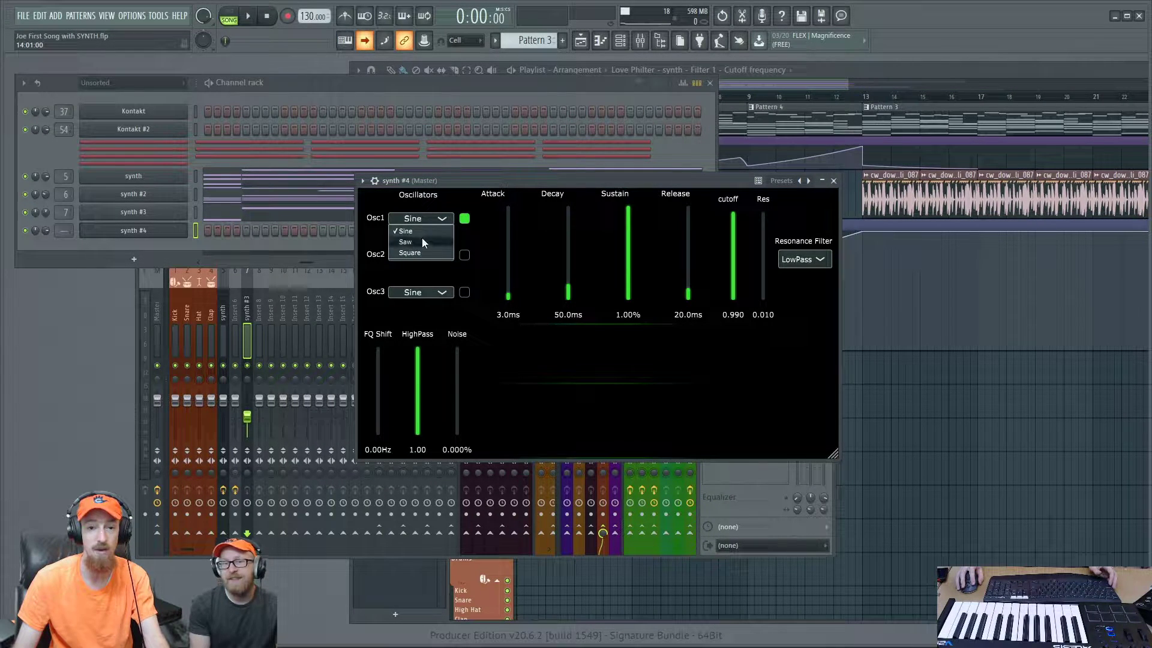
left_click(423, 234)
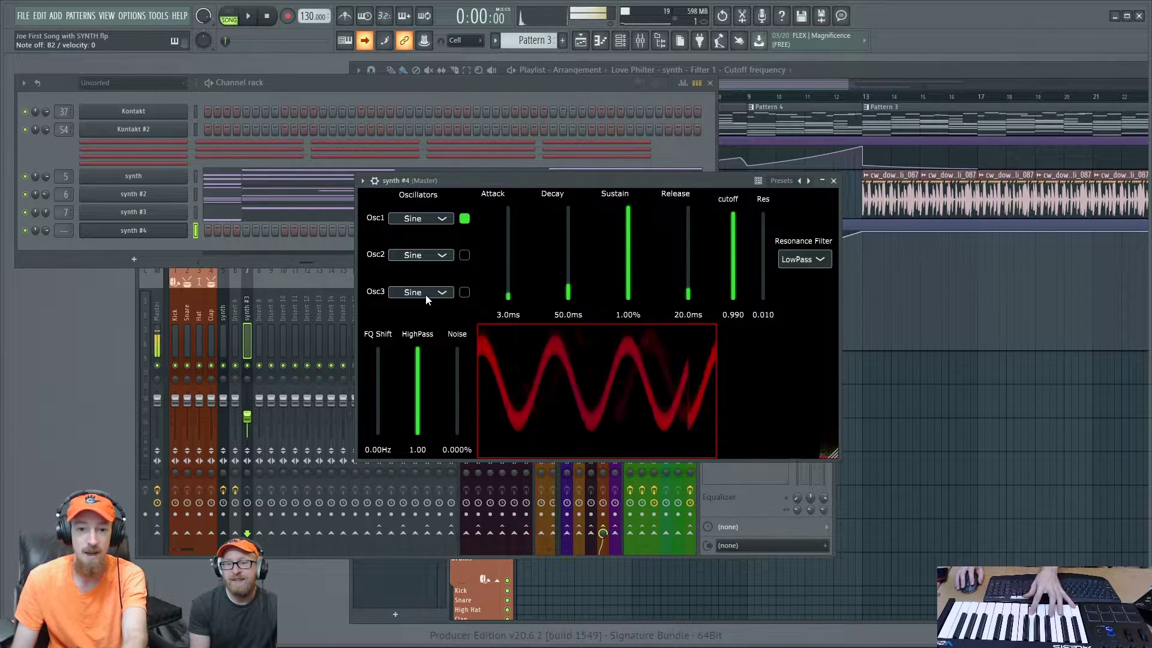
left_click(442, 219)
left_click(436, 243)
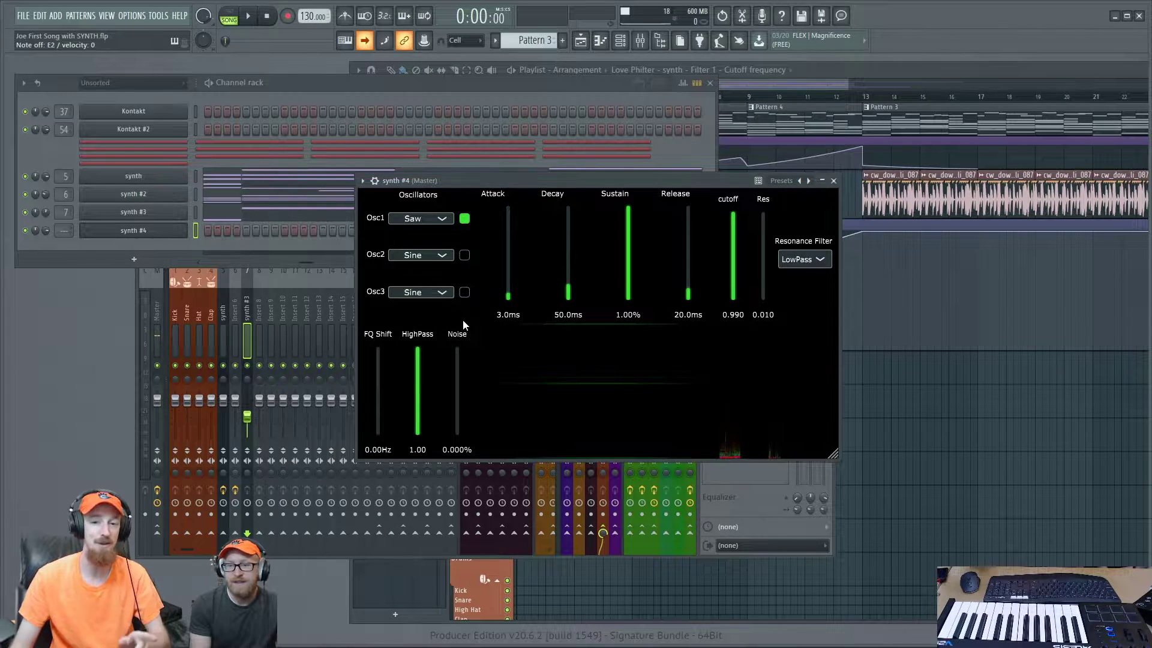
Step: Adjust the HighPass slider around 0.9, then switch Osc1 to Square
left_click_drag(422, 352, 415, 362)
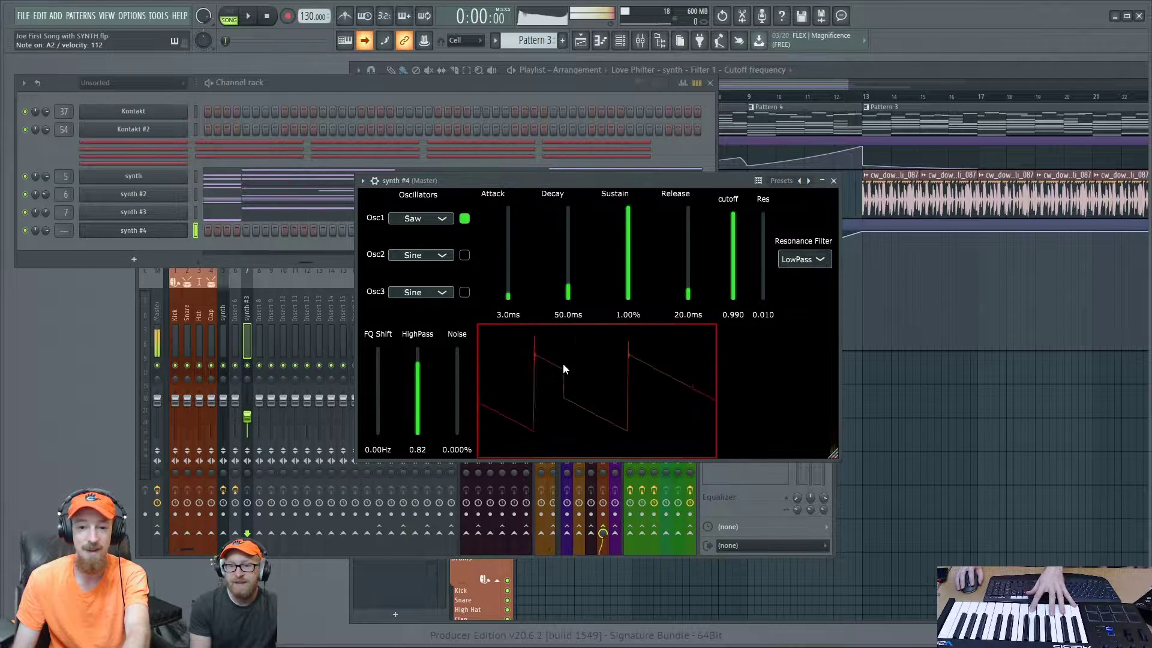
left_click_drag(418, 368, 419, 363)
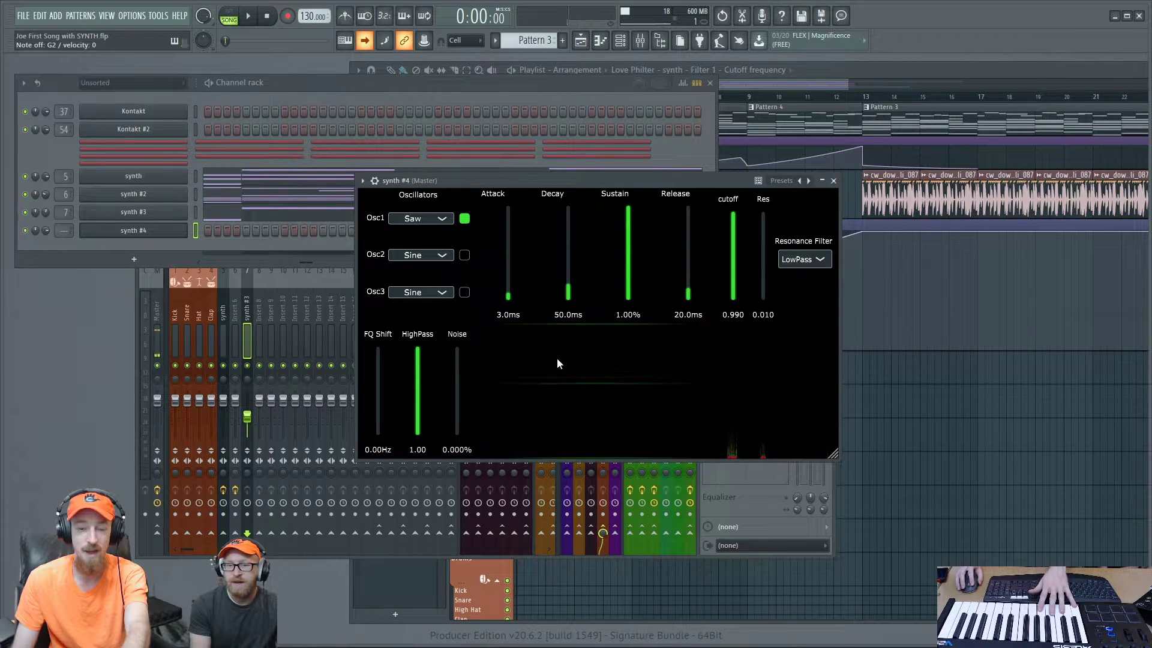
left_click_drag(416, 350, 419, 355)
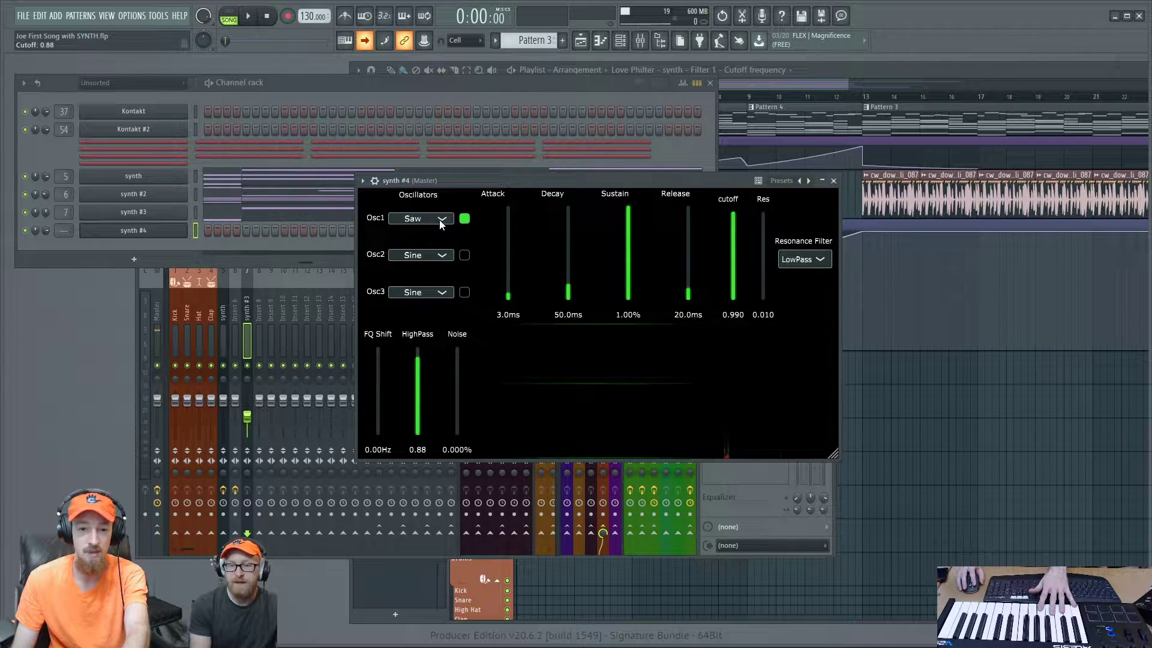
left_click(441, 220)
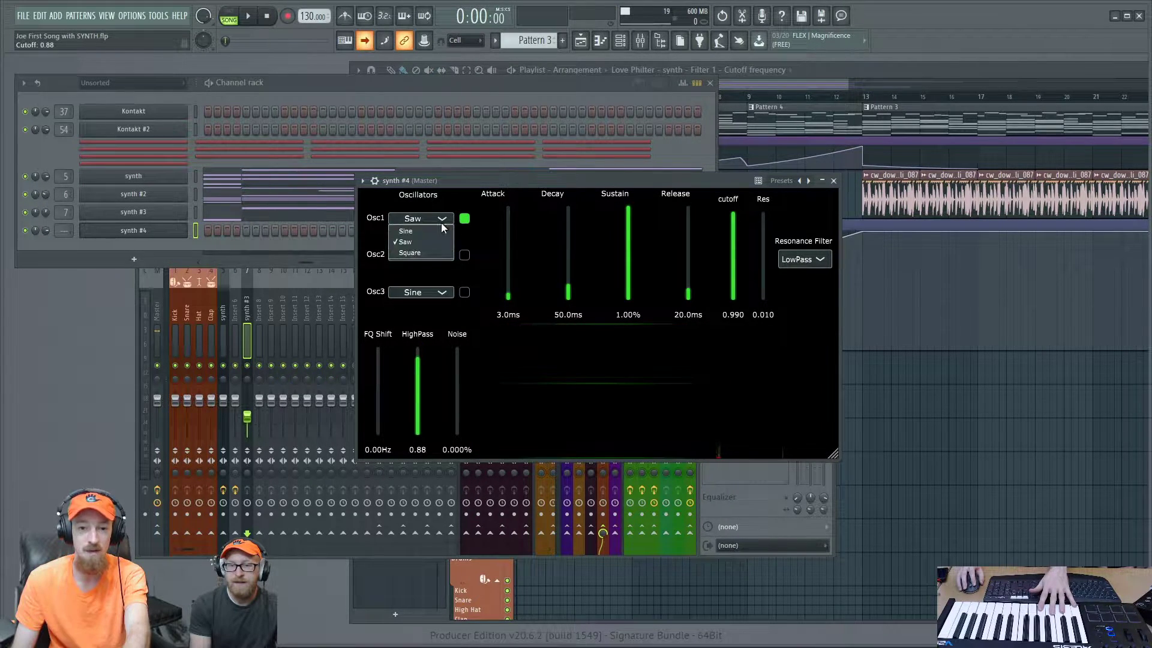
left_click(419, 254)
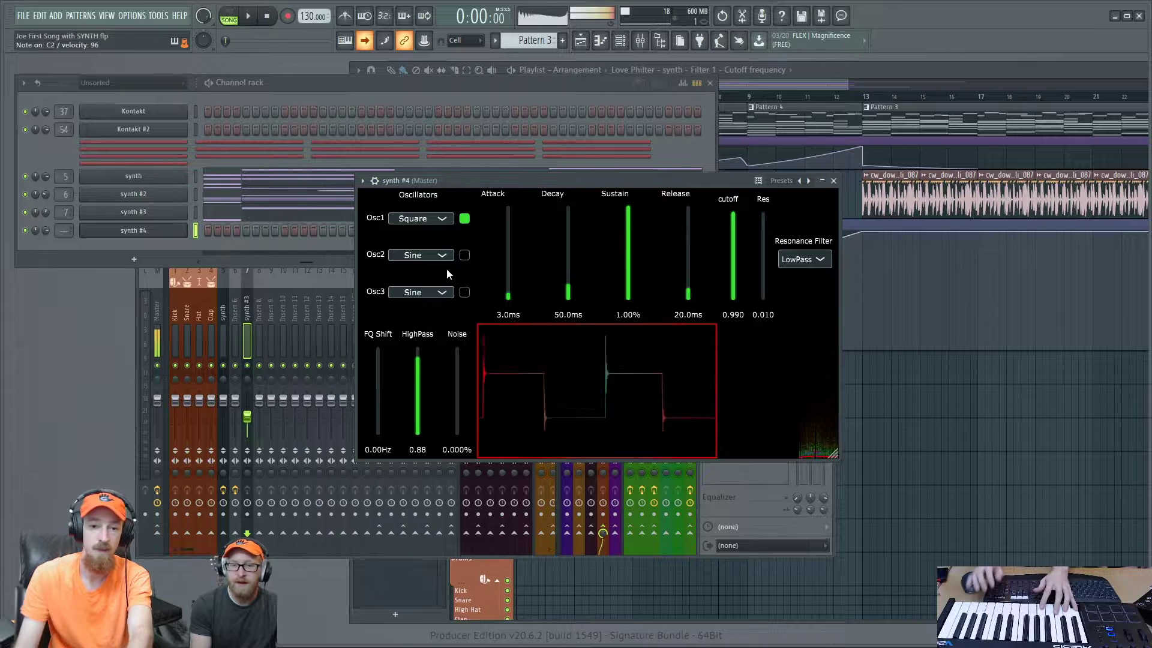
Step: Sweep HighPass down to 0.00 and back, settle it at 0.91, and add a little noise
left_click_drag(420, 363, 418, 387)
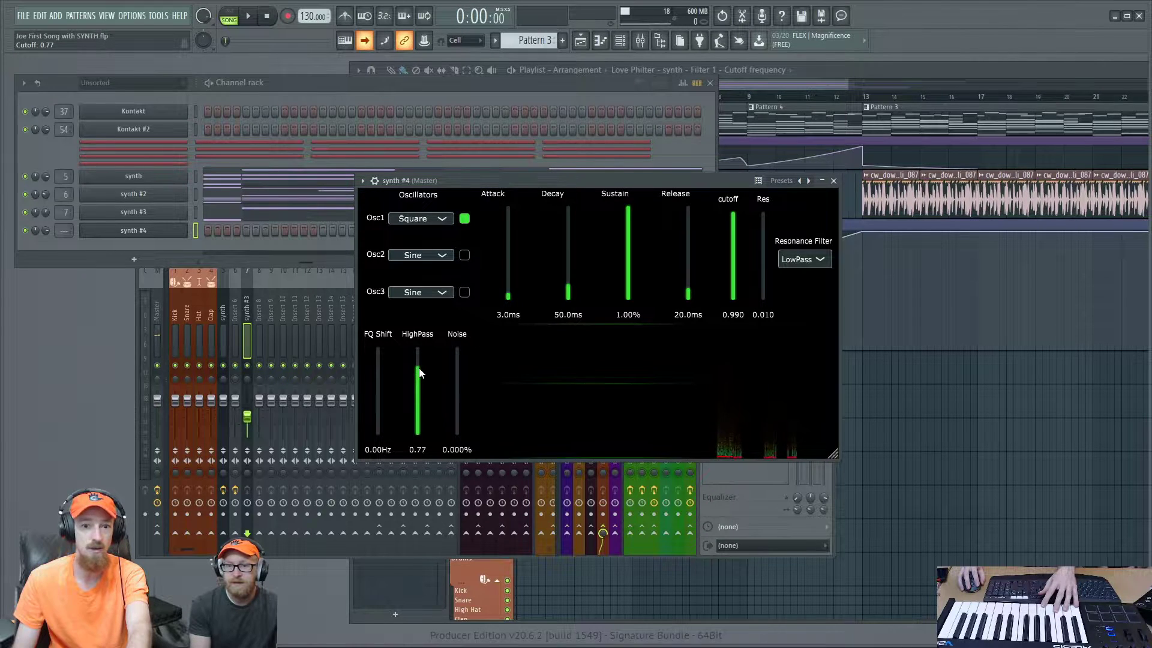
left_click_drag(420, 372, 422, 418)
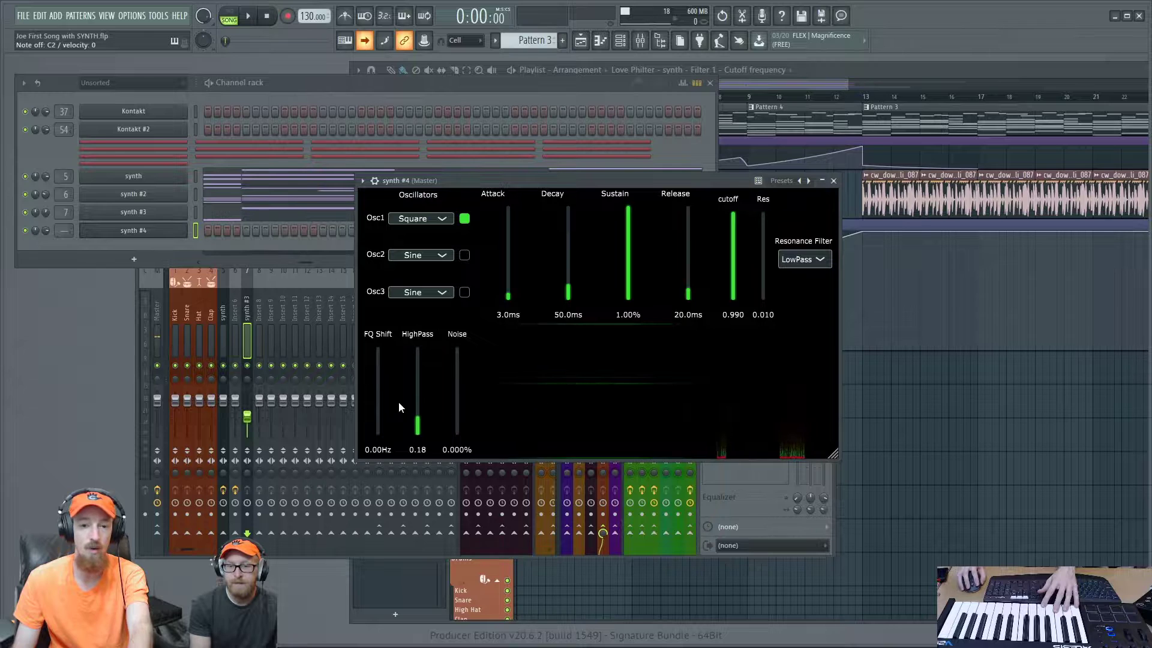
scroll(419, 414, "up", 10)
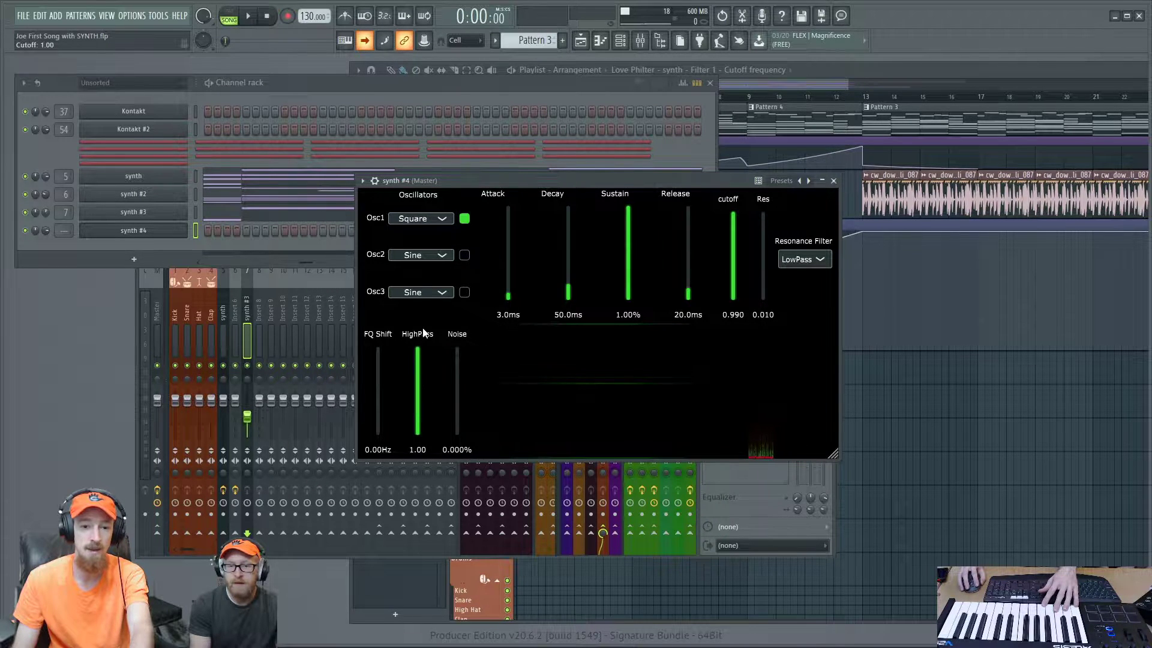
left_click_drag(418, 354, 419, 360)
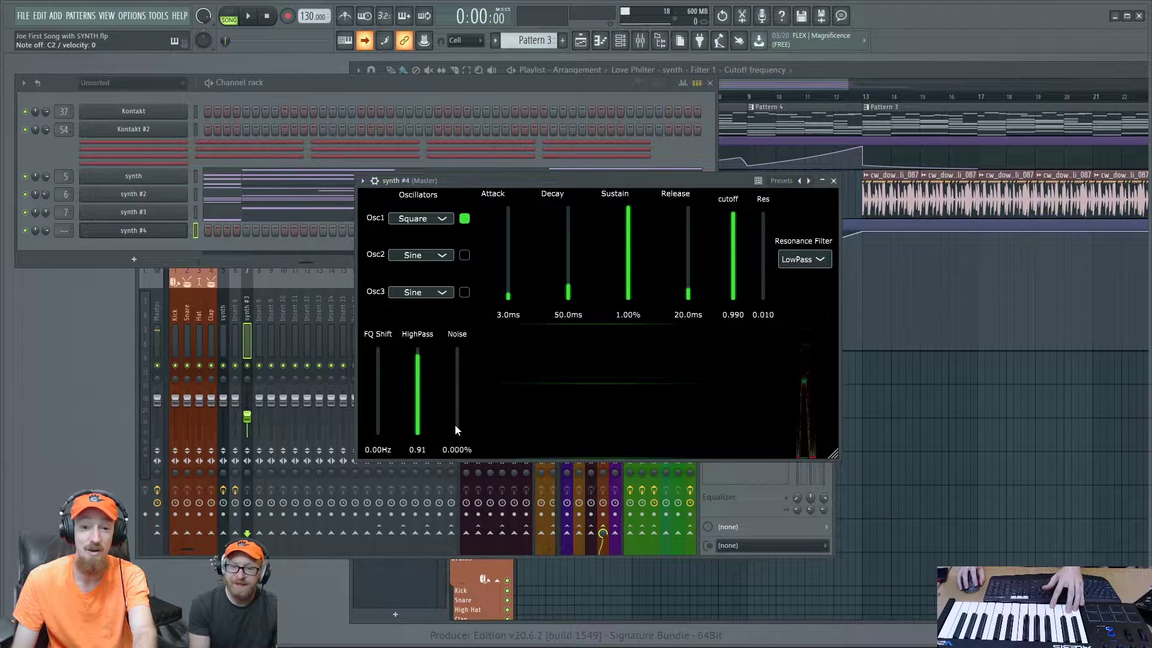
mouse_move(458, 427)
left_mouse_down()
mouse_move(461, 380)
mouse_move(458, 459)
left_mouse_up()
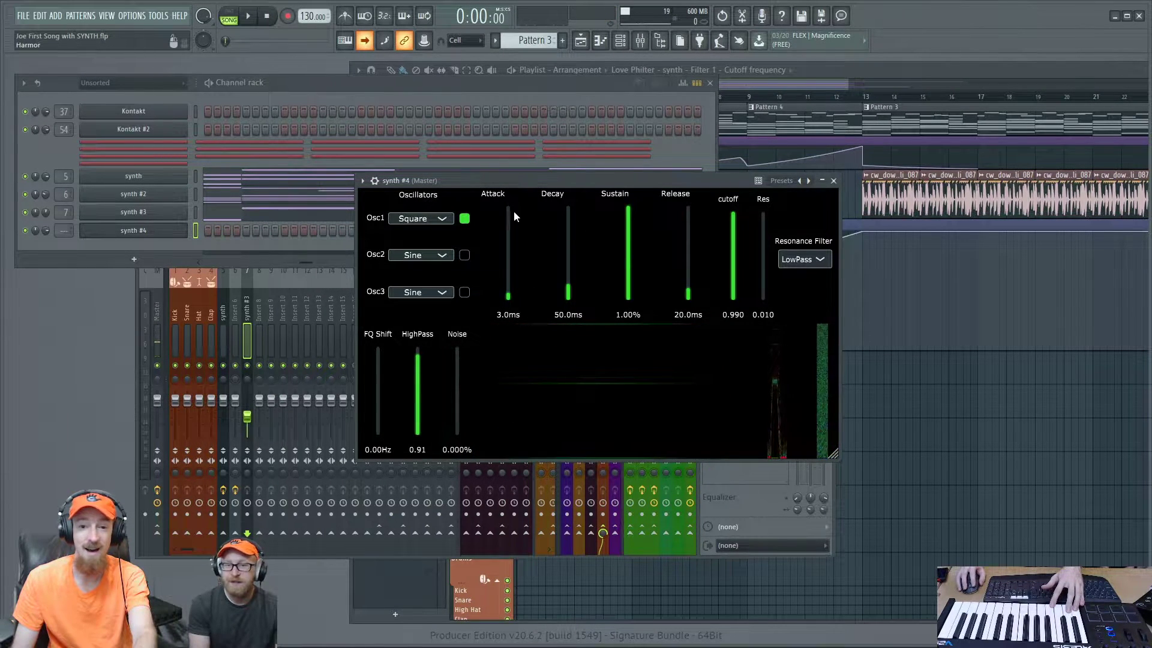
Step: Set synth #4's envelope Decay to 167.9ms and Attack to 681.4ms
left_click_drag(532, 178, 524, 174)
mouse_move(503, 292)
left_mouse_down()
mouse_move(502, 273)
mouse_move(503, 292)
left_mouse_up()
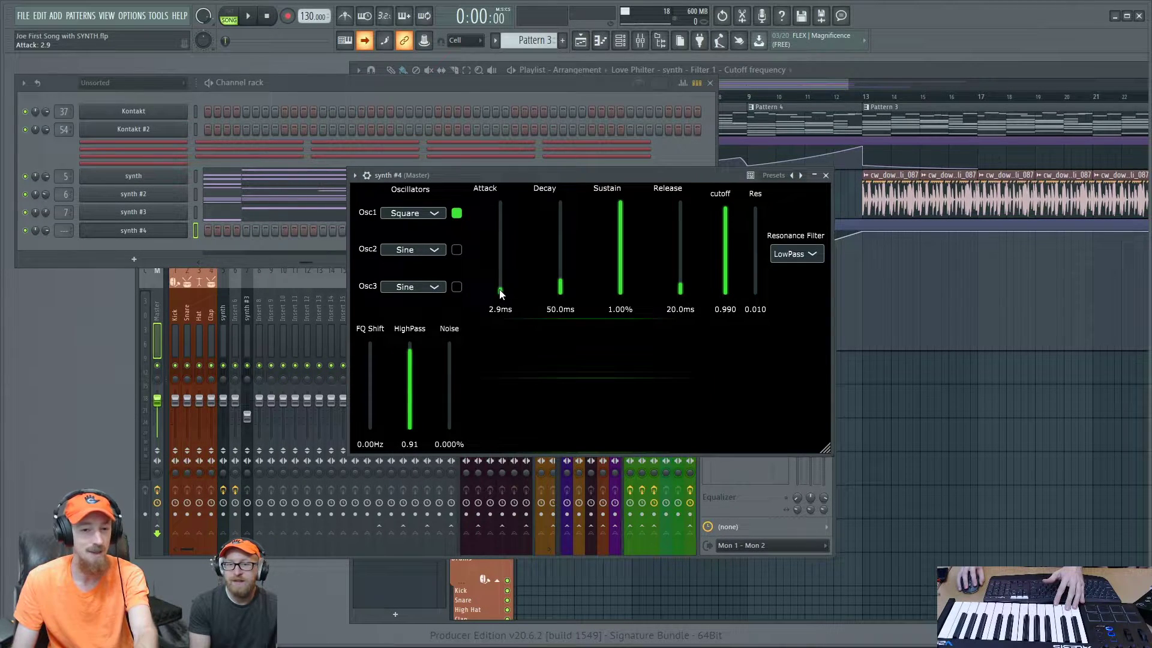
left_click_drag(499, 281, 500, 297)
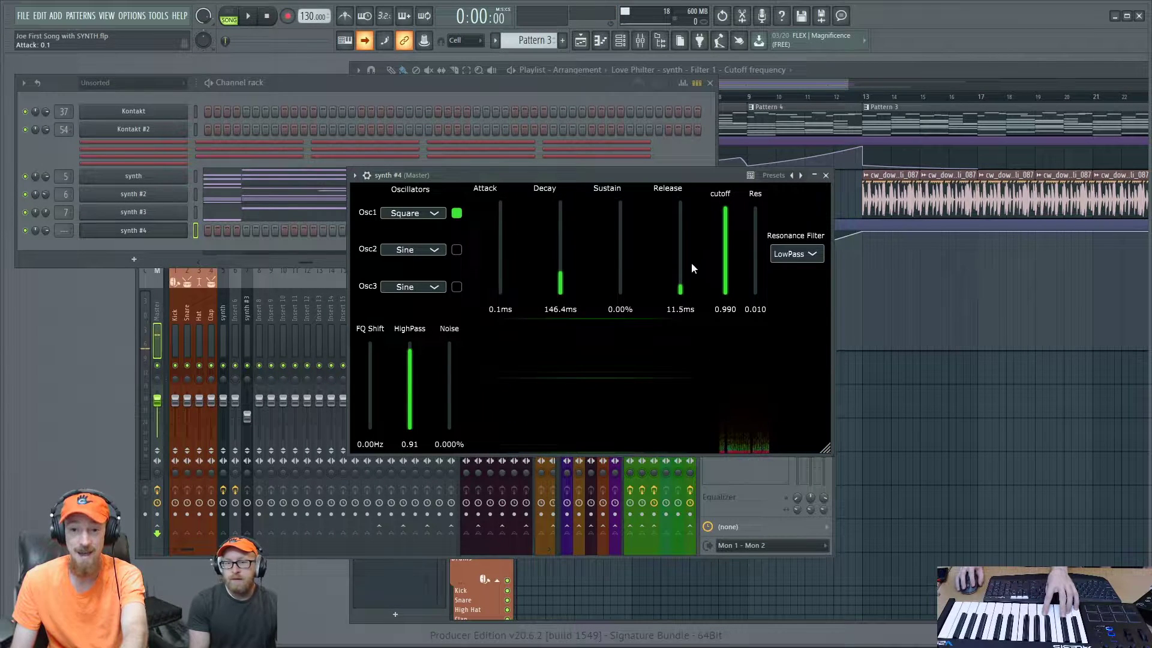
left_click_drag(560, 276, 560, 259)
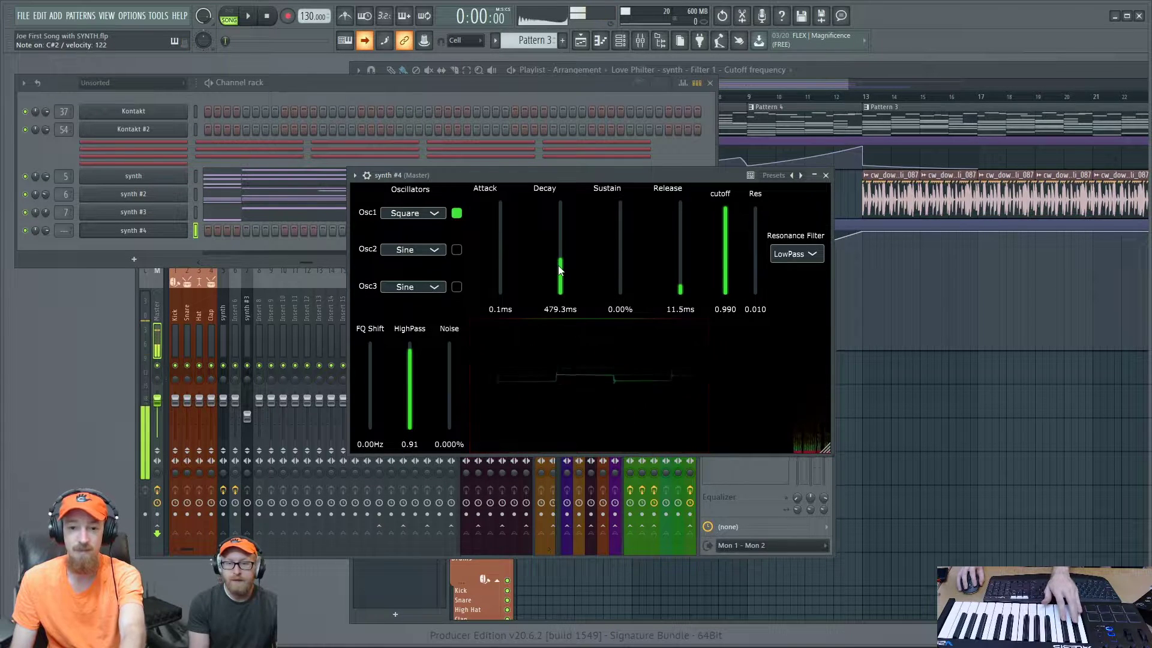
mouse_move(560, 259)
left_mouse_down()
mouse_move(564, 284)
mouse_move(563, 264)
left_mouse_up()
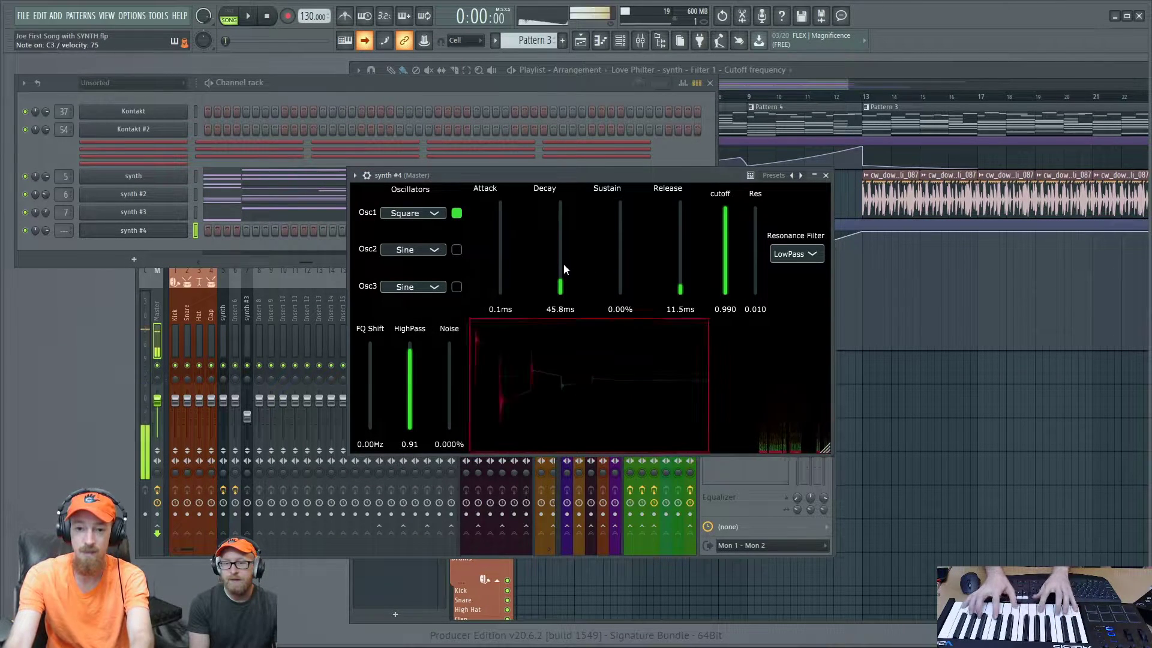
scroll(563, 264, "up", 3)
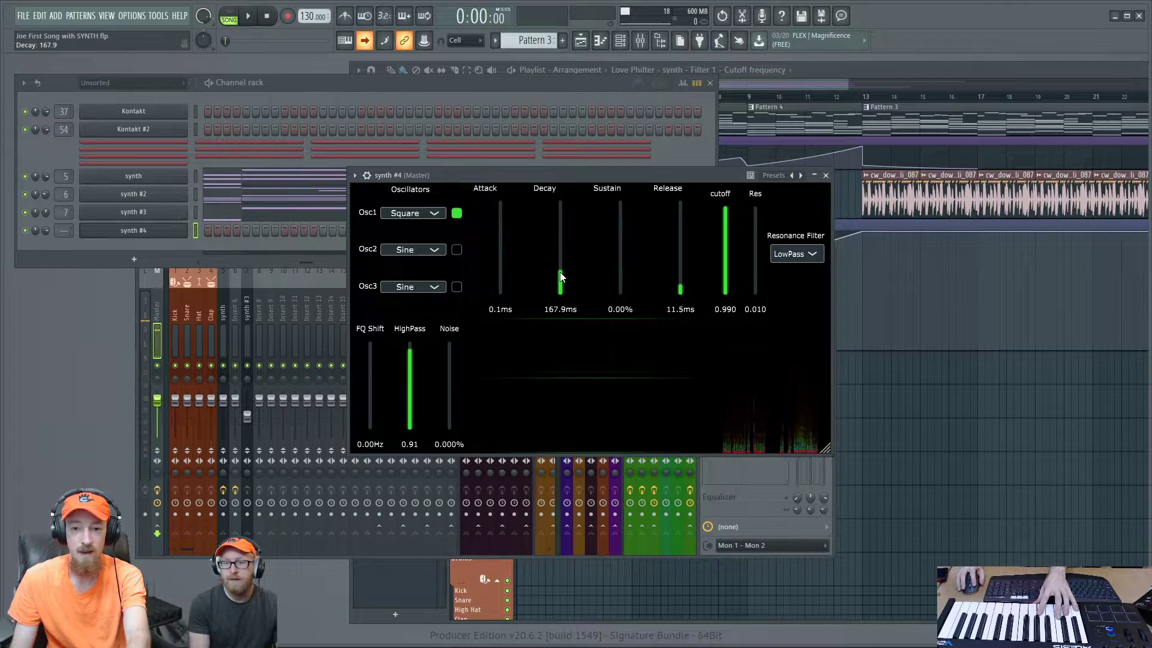
left_click_drag(496, 267, 503, 261)
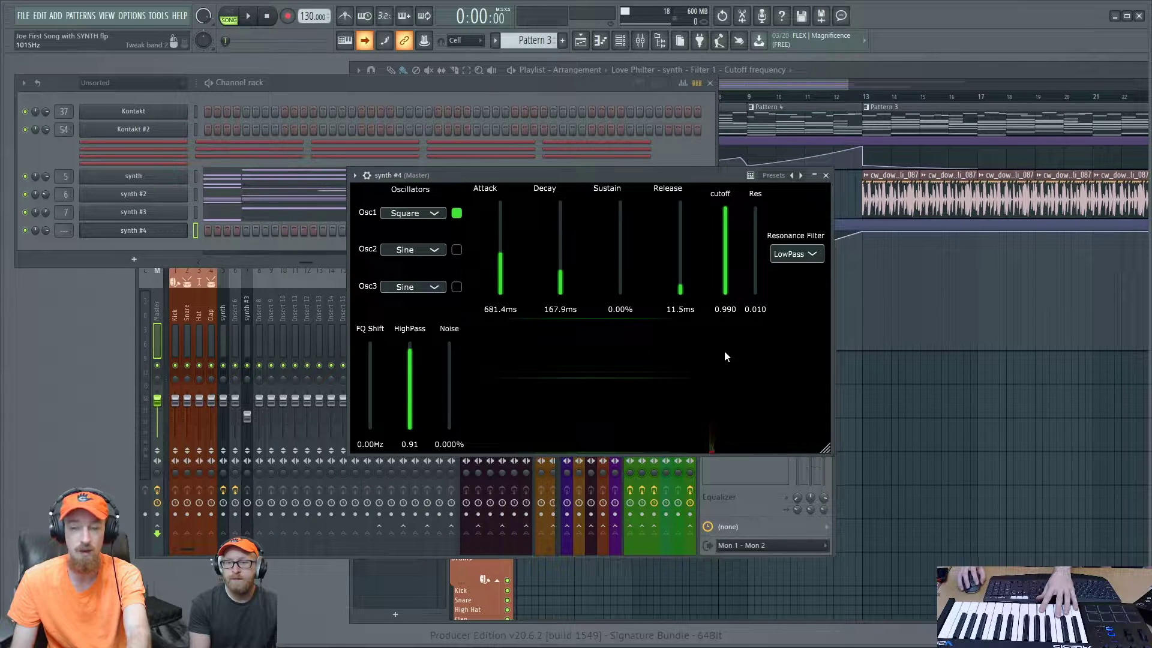
Step: Set Sustain to 0.72%, raise resonance to 0.879, and leave the LowPass cutoff near 0.573
left_click_drag(761, 239, 766, 258)
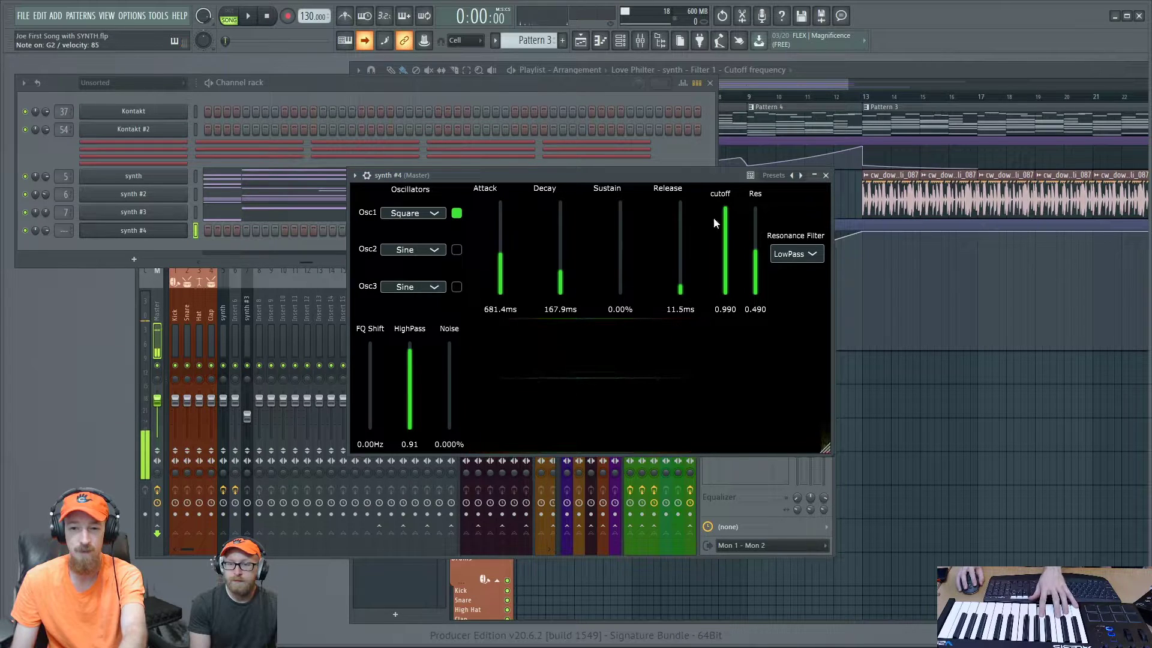
left_click_drag(620, 252, 620, 227)
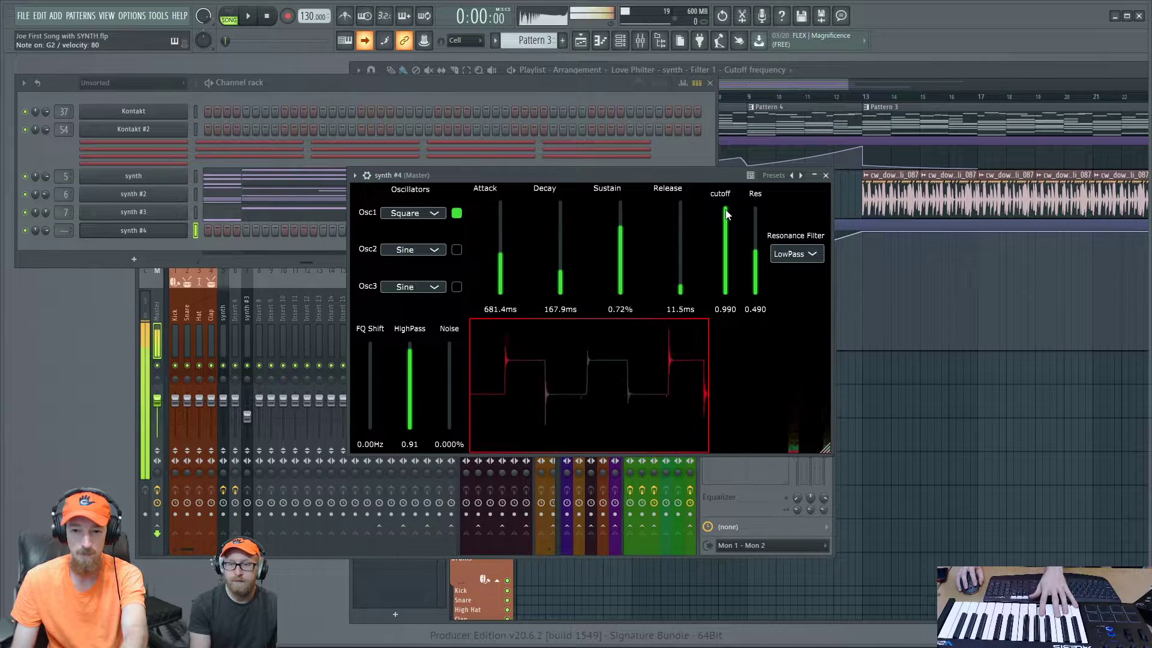
left_click_drag(732, 223, 725, 271)
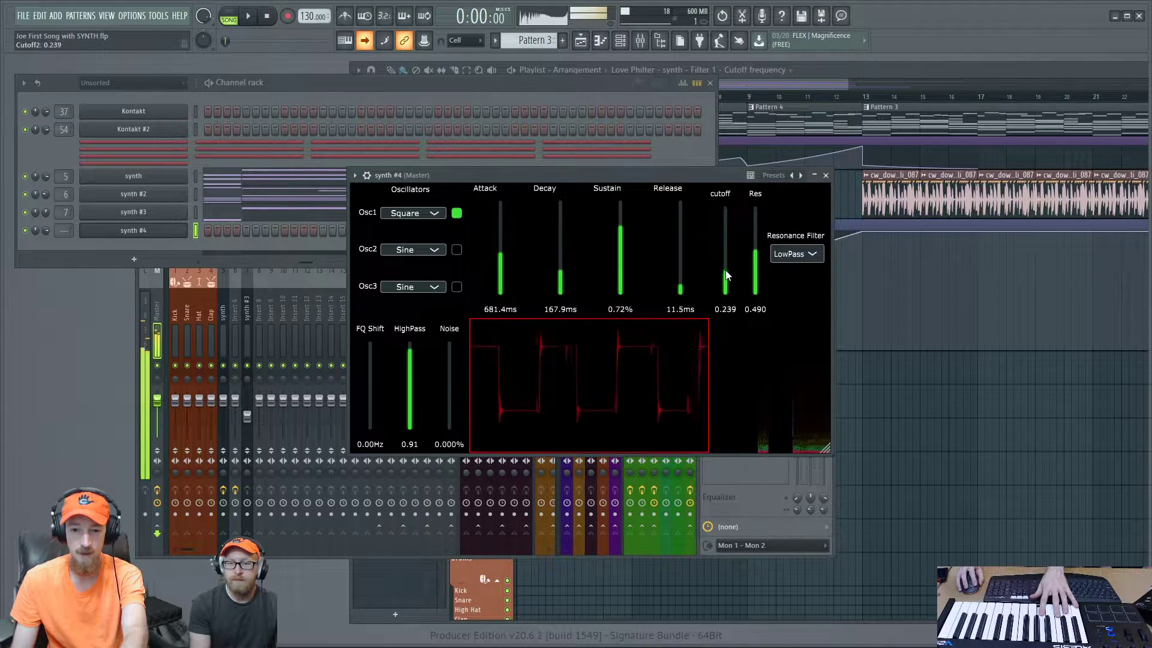
left_click_drag(756, 249, 760, 218)
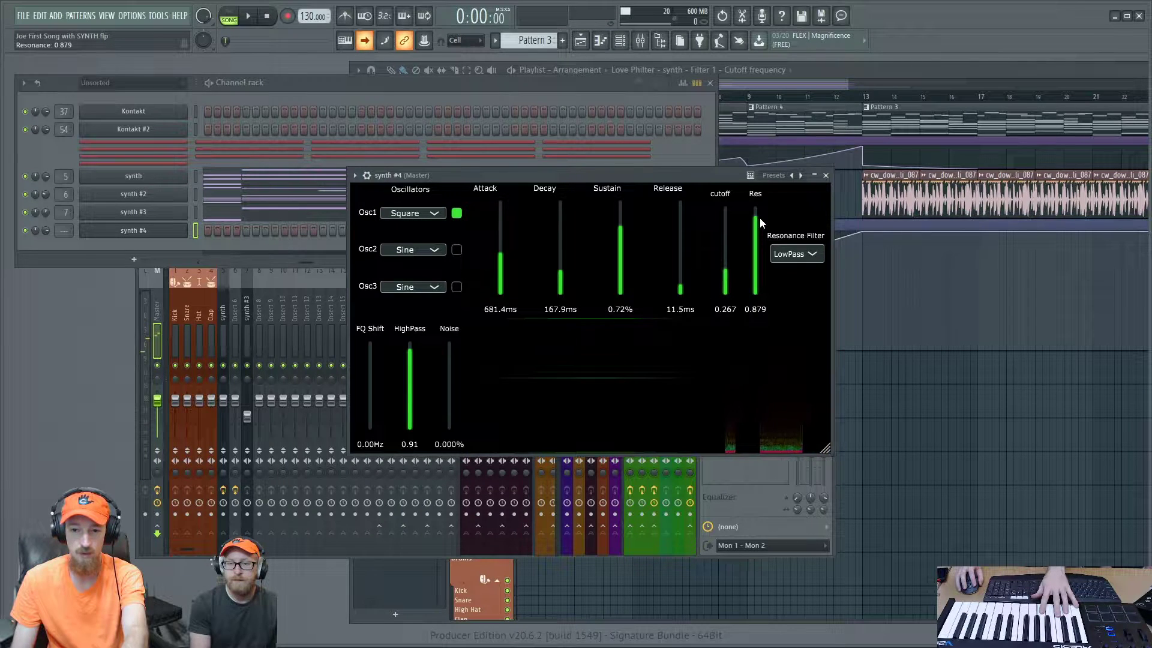
left_click_drag(730, 271, 728, 237)
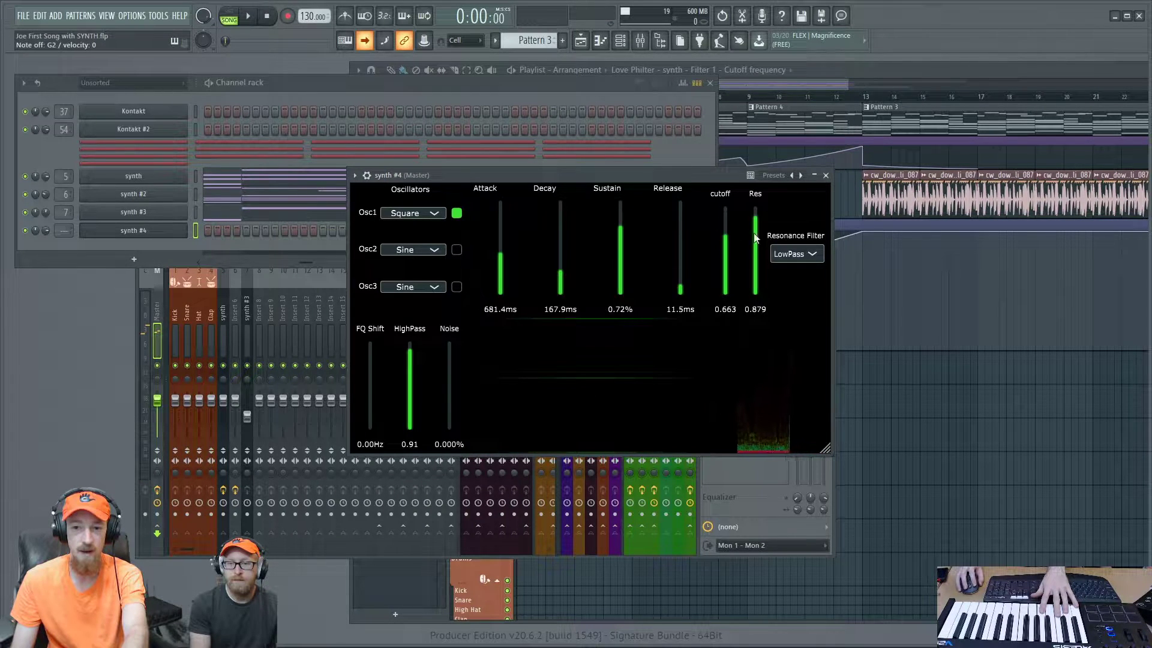
mouse_move(727, 243)
left_mouse_down()
mouse_move(726, 259)
mouse_move(725, 243)
left_mouse_up()
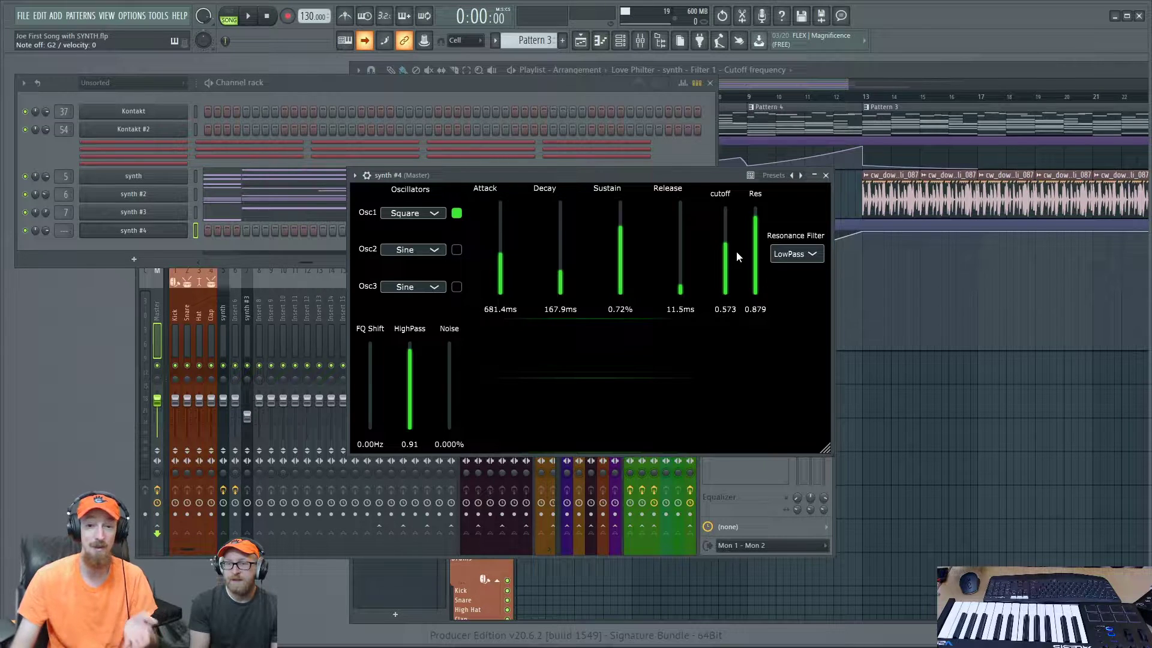
Step: Sweep the filter cutoff between 0.642 and 0.205 while notes play, ending at 0.524
scroll(736, 251, "down", 5)
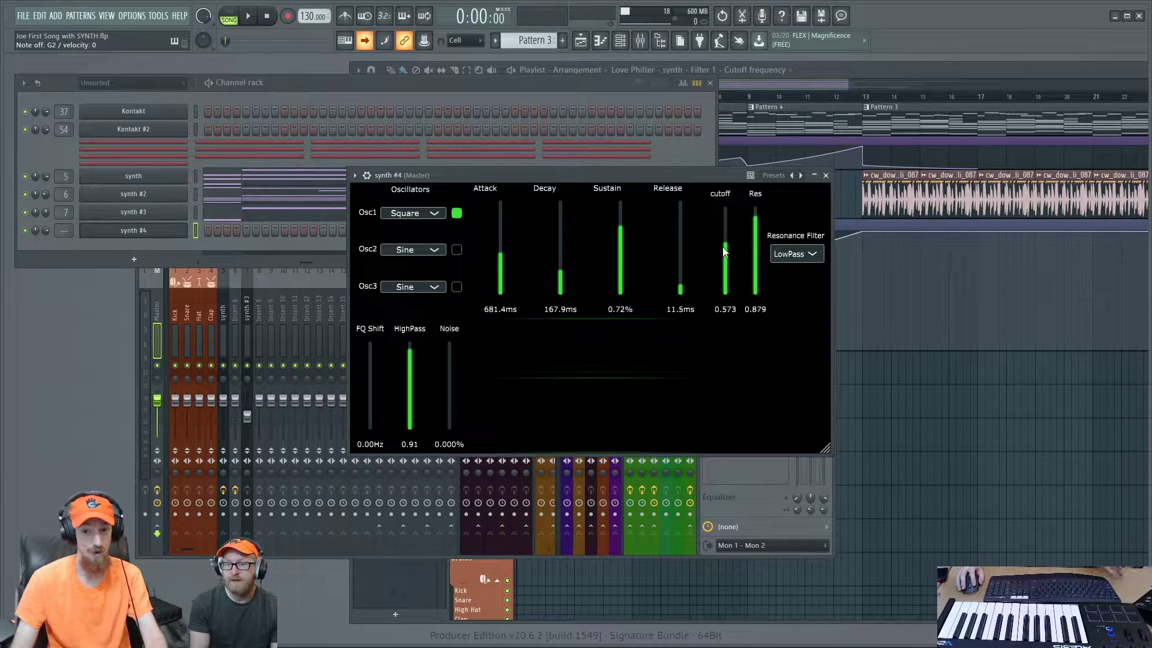
scroll(729, 255, "down", 1)
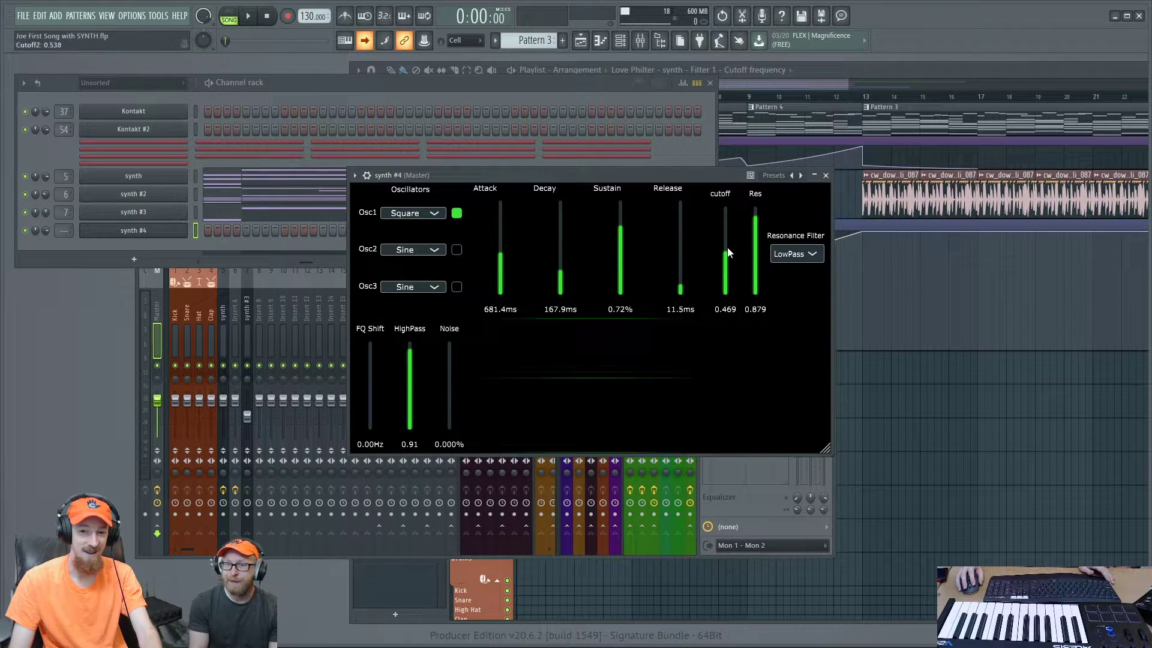
left_click_drag(727, 247, 729, 239)
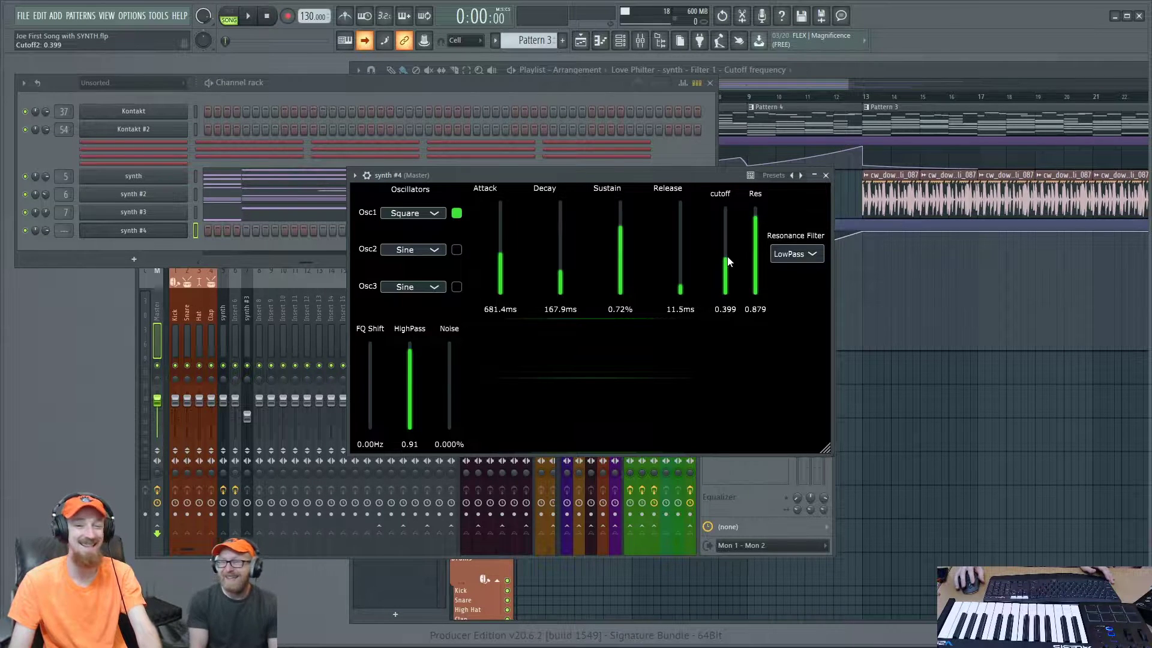
mouse_move(727, 256)
left_mouse_down()
mouse_move(728, 281)
mouse_move(725, 240)
mouse_move(728, 267)
left_mouse_up()
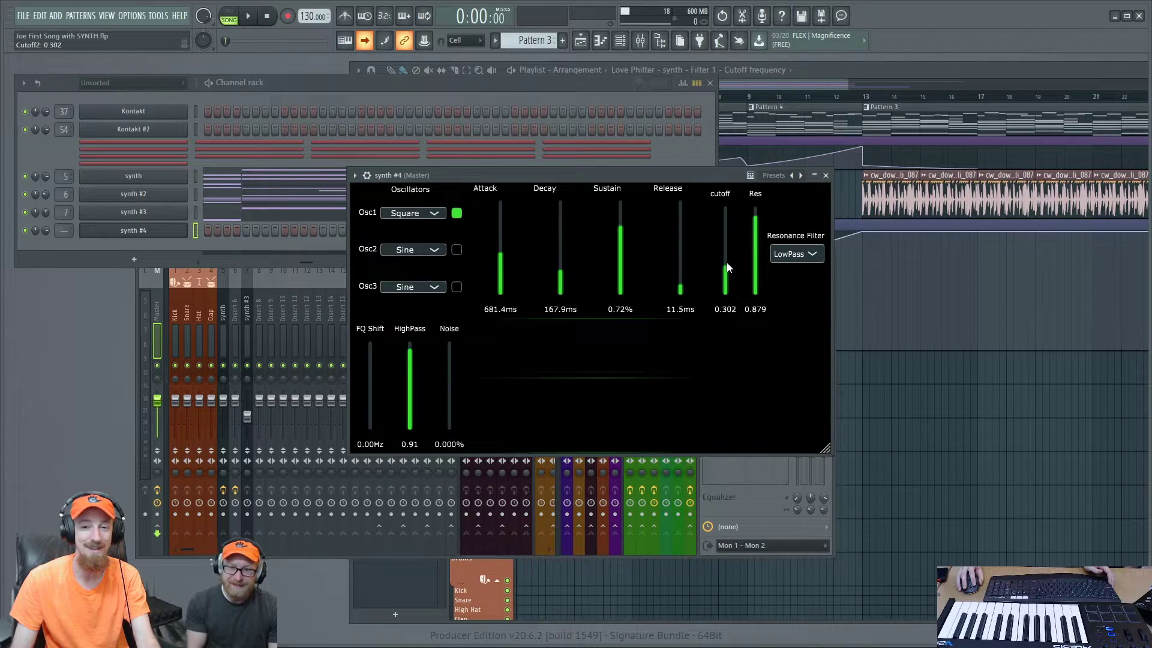
Step: Try Highpass and Bandpass filter modes, lowering cutoff to 0.302, then return to LowPass
left_click(790, 254)
left_click(824, 287)
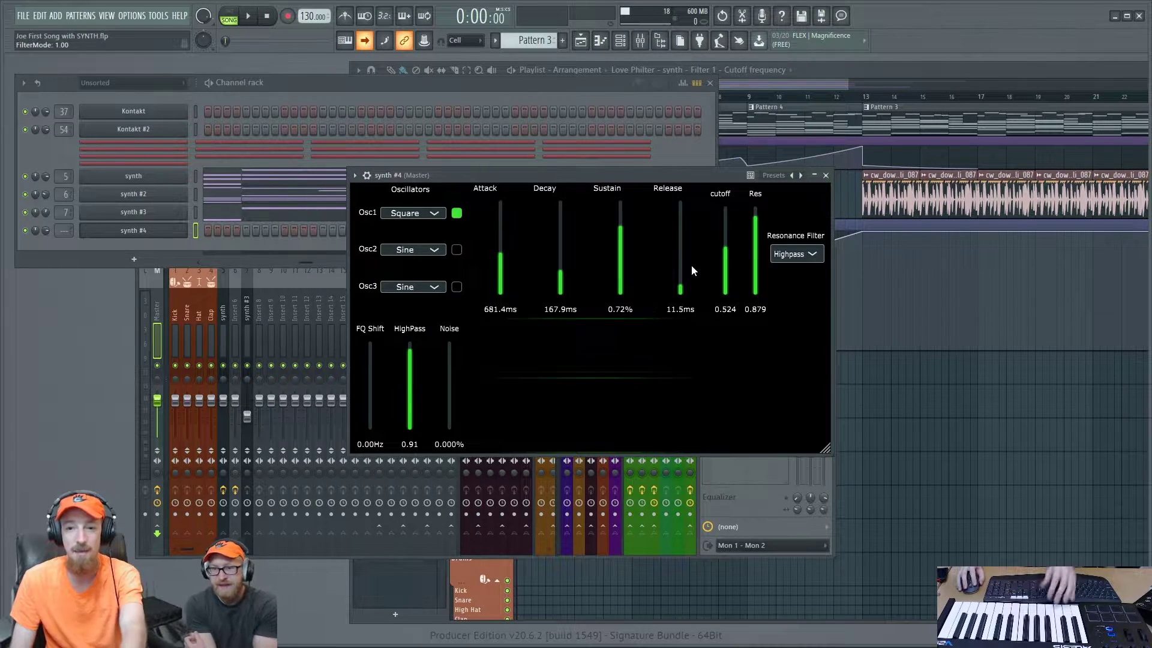
mouse_move(724, 257)
left_mouse_down()
mouse_move(725, 276)
mouse_move(726, 262)
left_mouse_up()
left_click(789, 254)
left_click(798, 300)
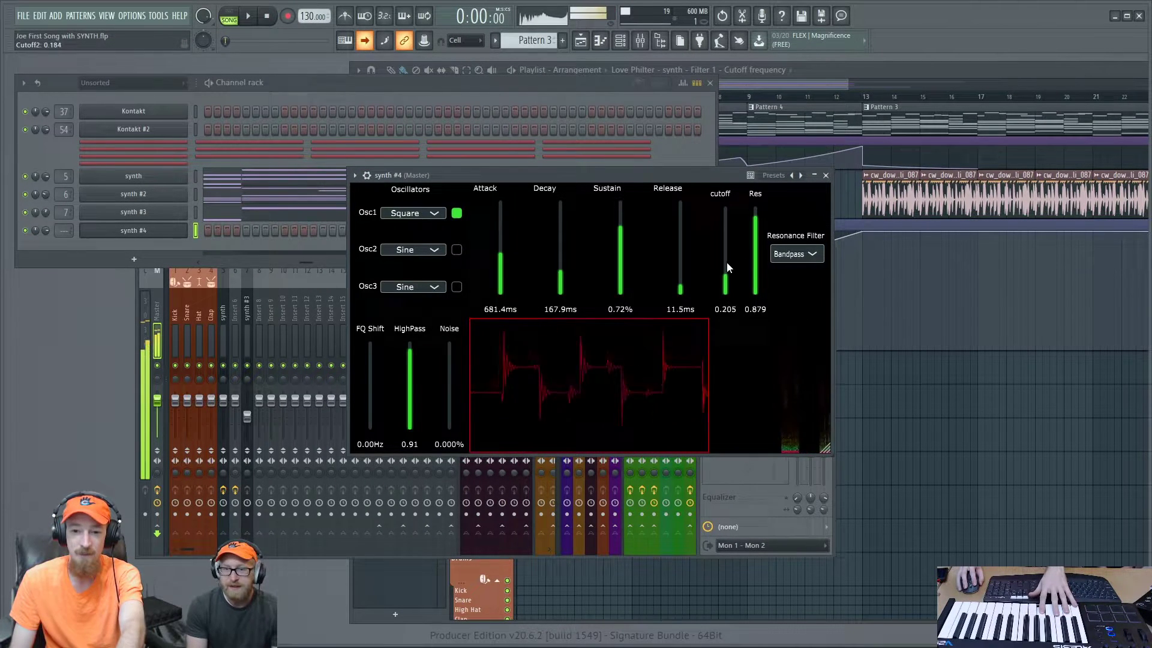
left_click(790, 254)
left_click(799, 270)
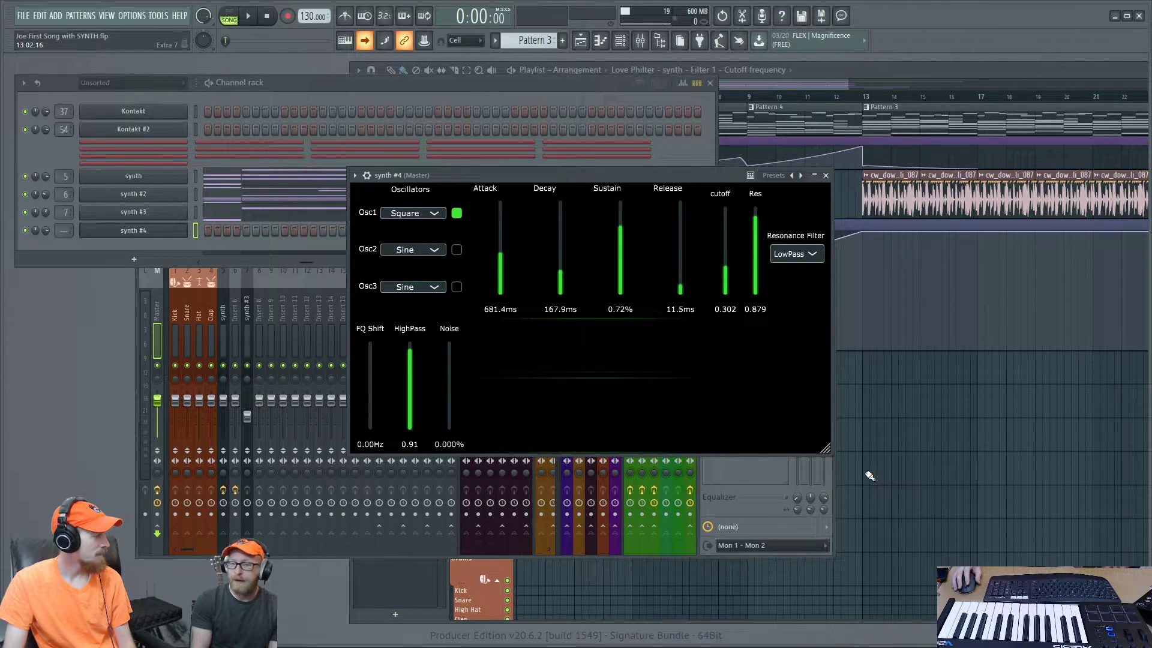
Step: Move the synth #4 plugin window up and left over the playlist arrangement
left_click_drag(614, 174, 604, 188)
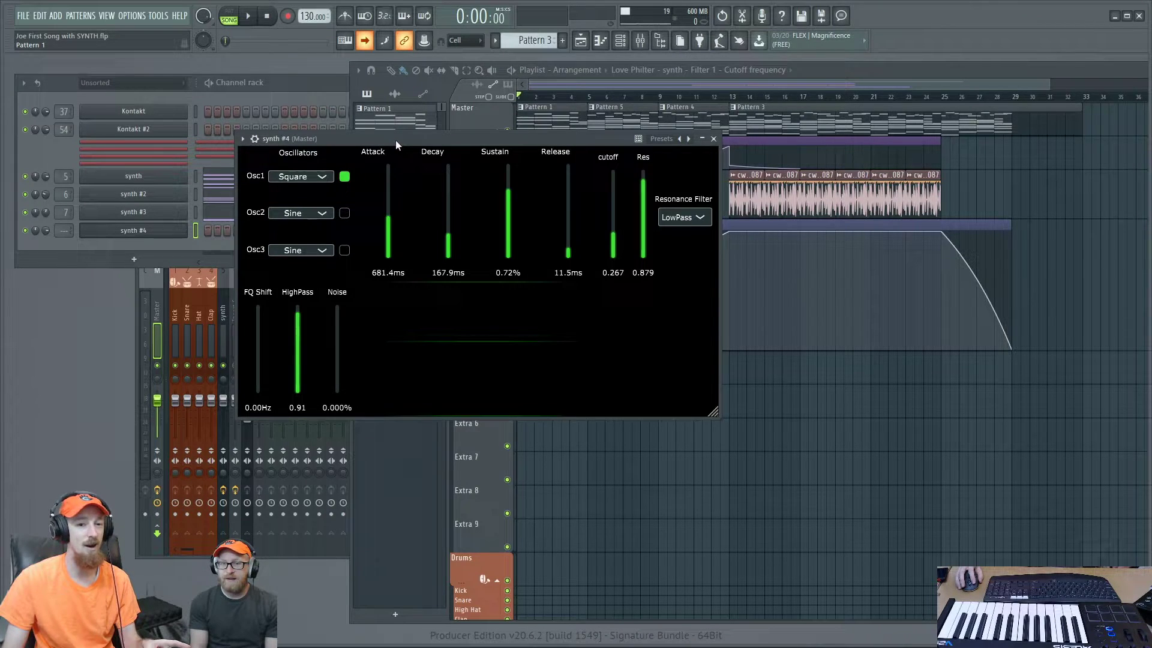
left_click_drag(395, 139, 389, 128)
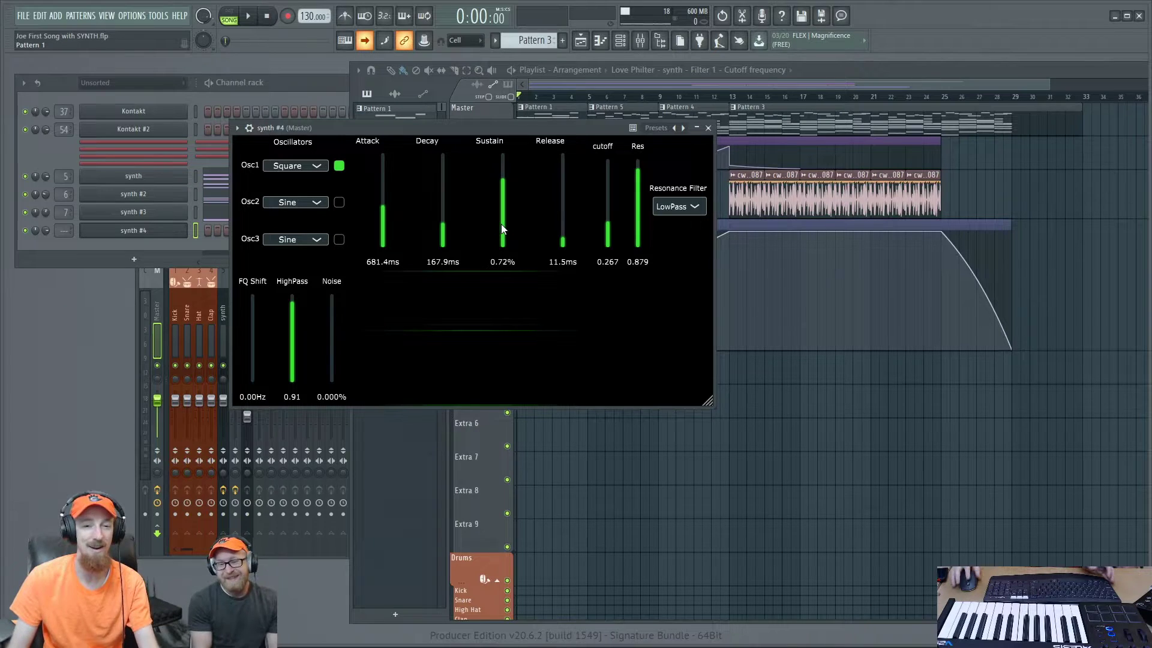
Step: Nudge the synth #4 window a few pixels left in three small moves
left_click_drag(488, 128, 484, 127)
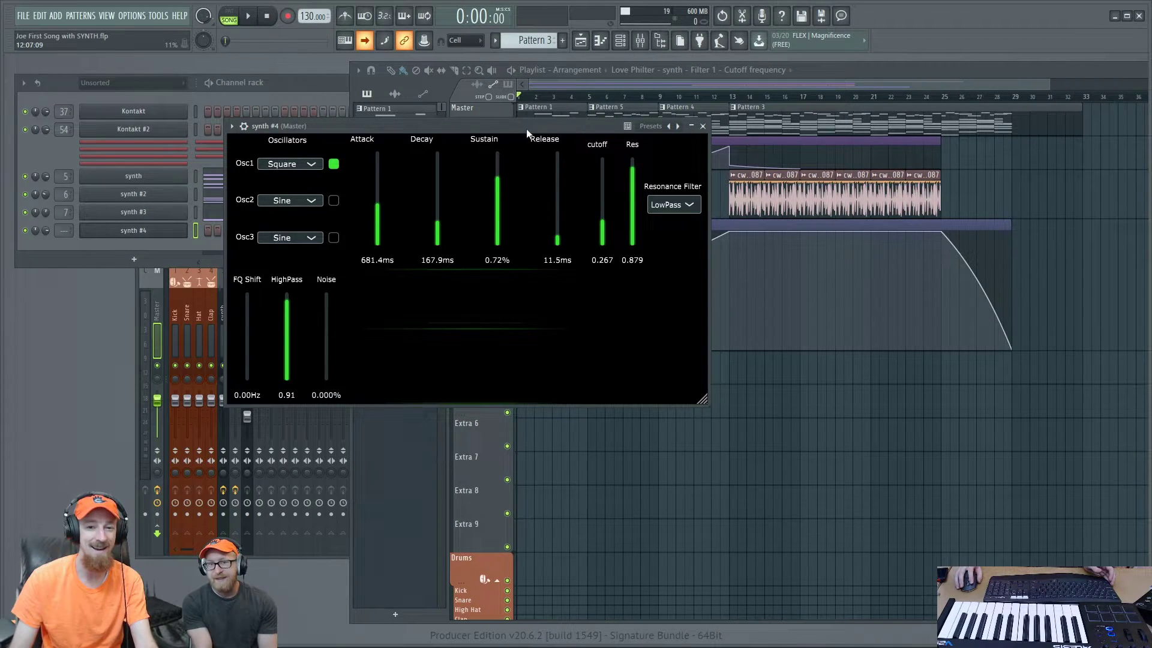
left_click_drag(527, 129, 524, 127)
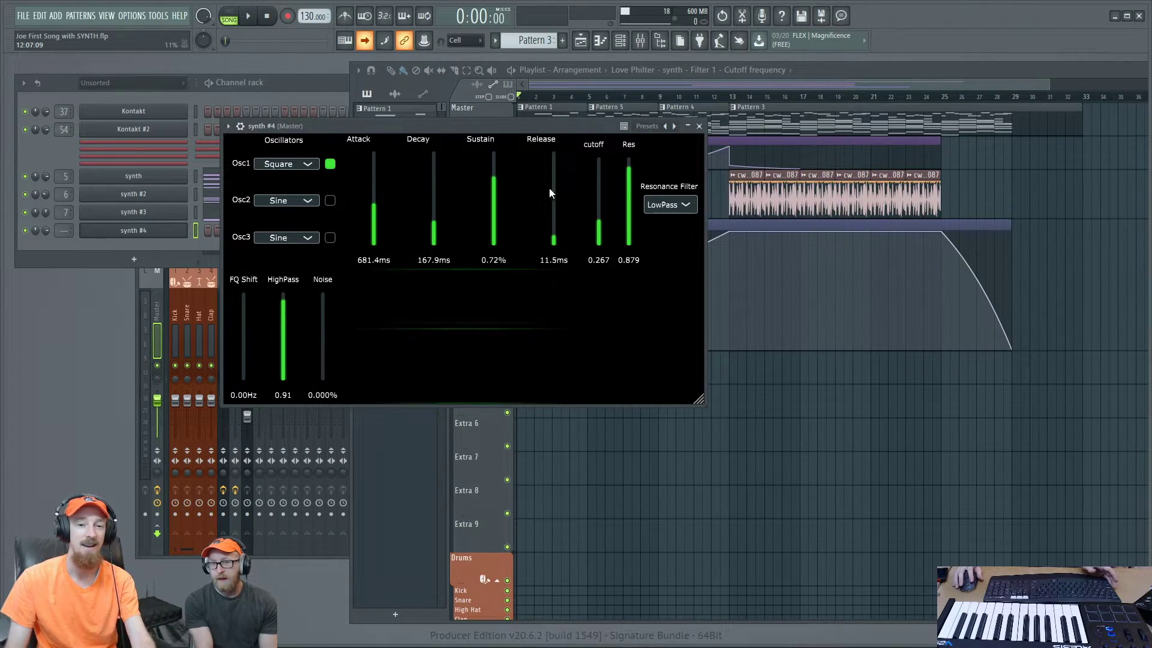
left_click_drag(502, 128, 495, 127)
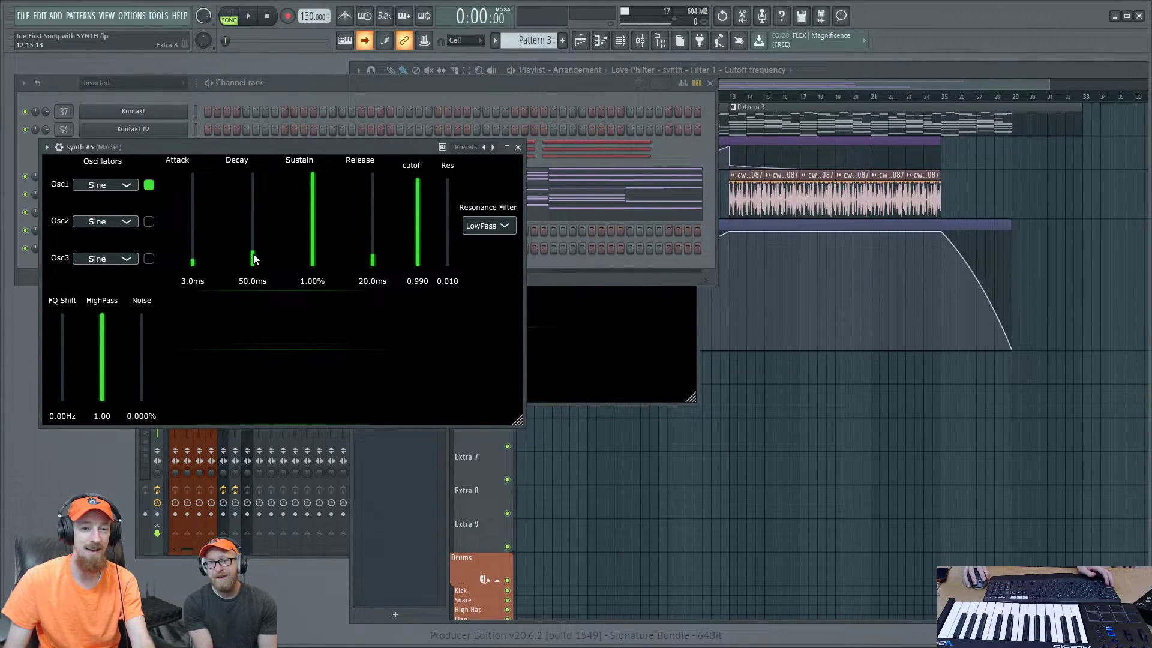
Step: Drop synth #5's release and attack to 0.1ms, then move its window aside to reveal the channels
left_click_drag(373, 271, 373, 282)
left_click_drag(192, 262, 195, 298)
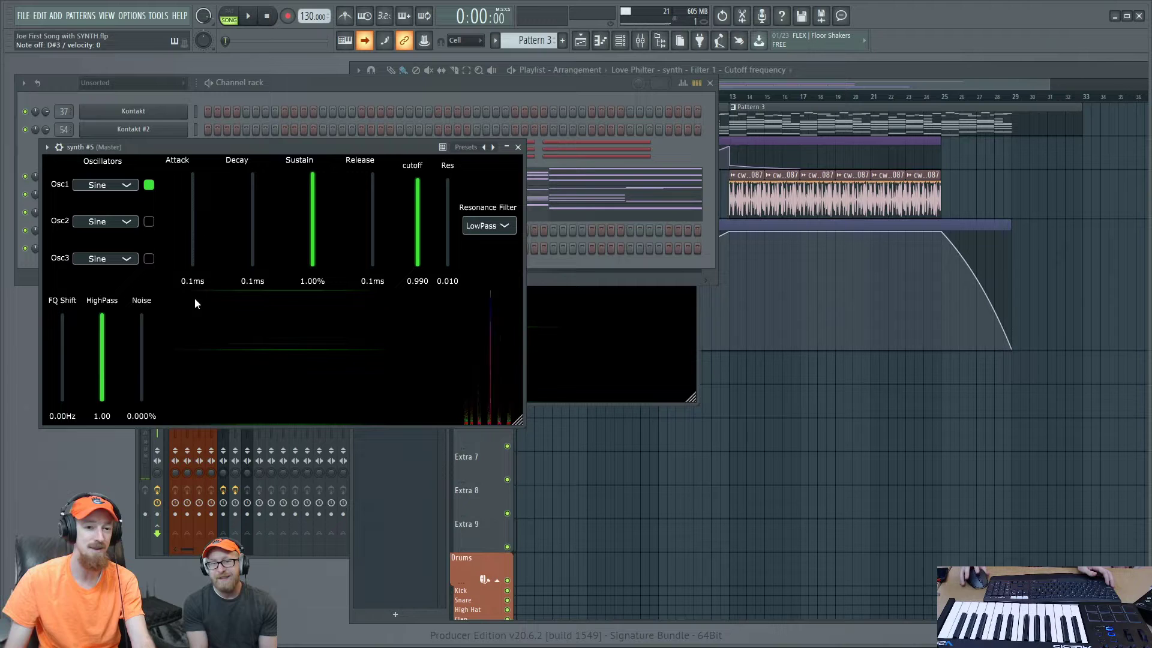
left_click_drag(315, 149, 579, 135)
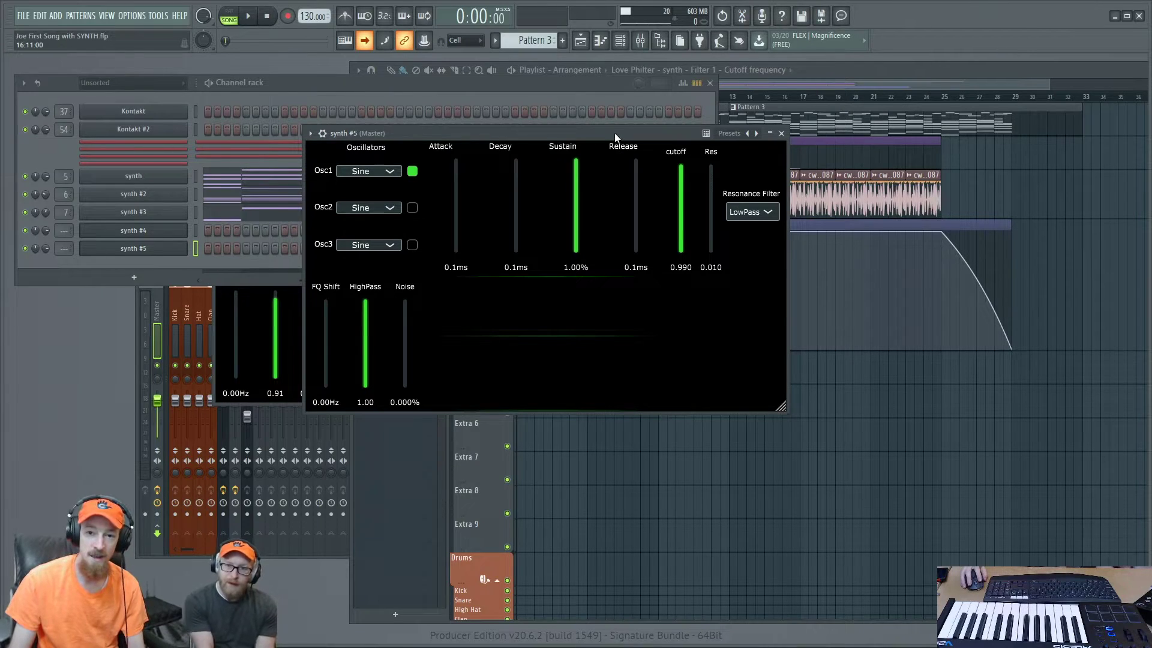
left_click_drag(614, 132, 654, 132)
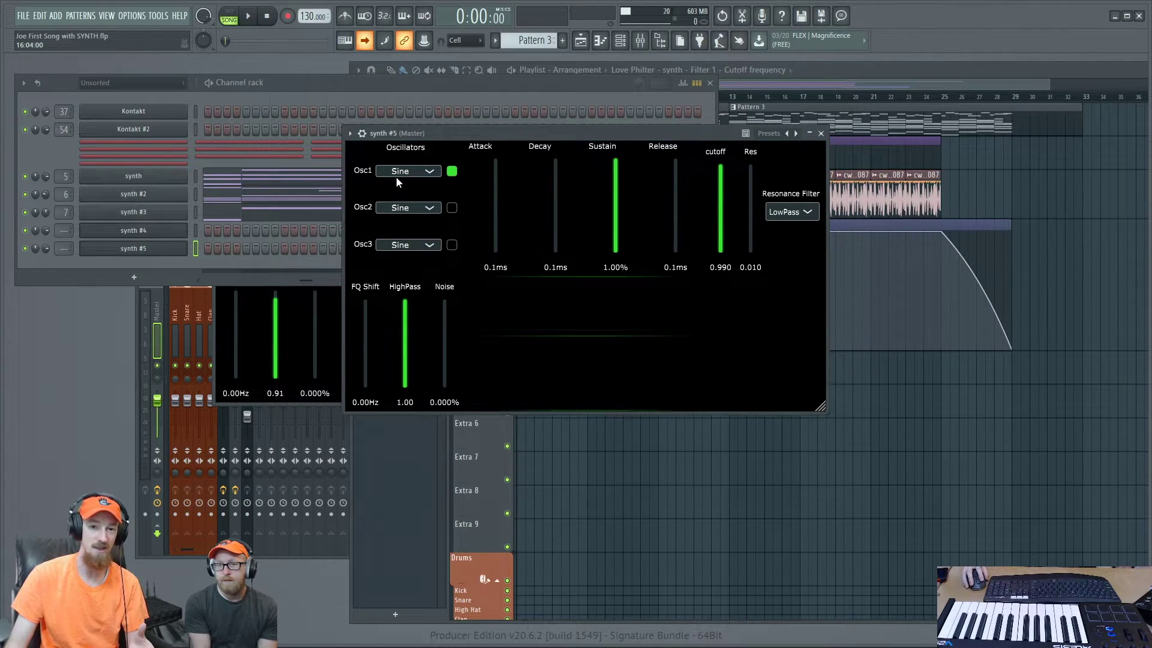
Step: Shift the synth #5 window left to uncover the cutoff automation clip in the playlist
left_click_drag(660, 133, 545, 121)
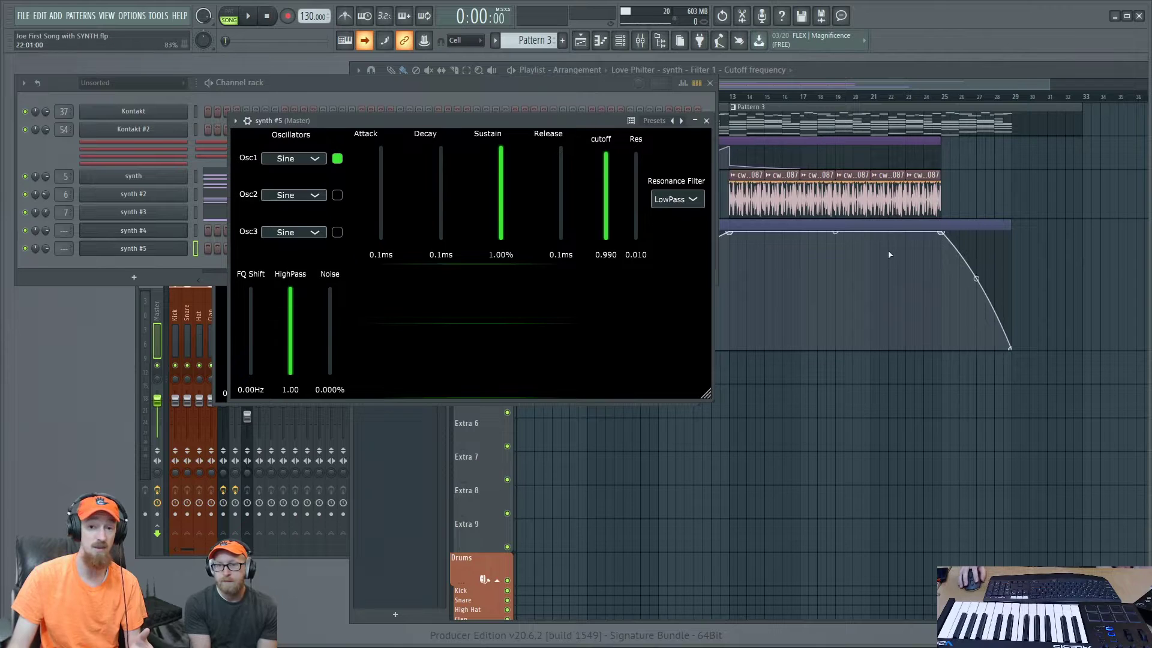
Step: Move the synth #5 window right and down, back over the playlist
left_click_drag(544, 117, 646, 137)
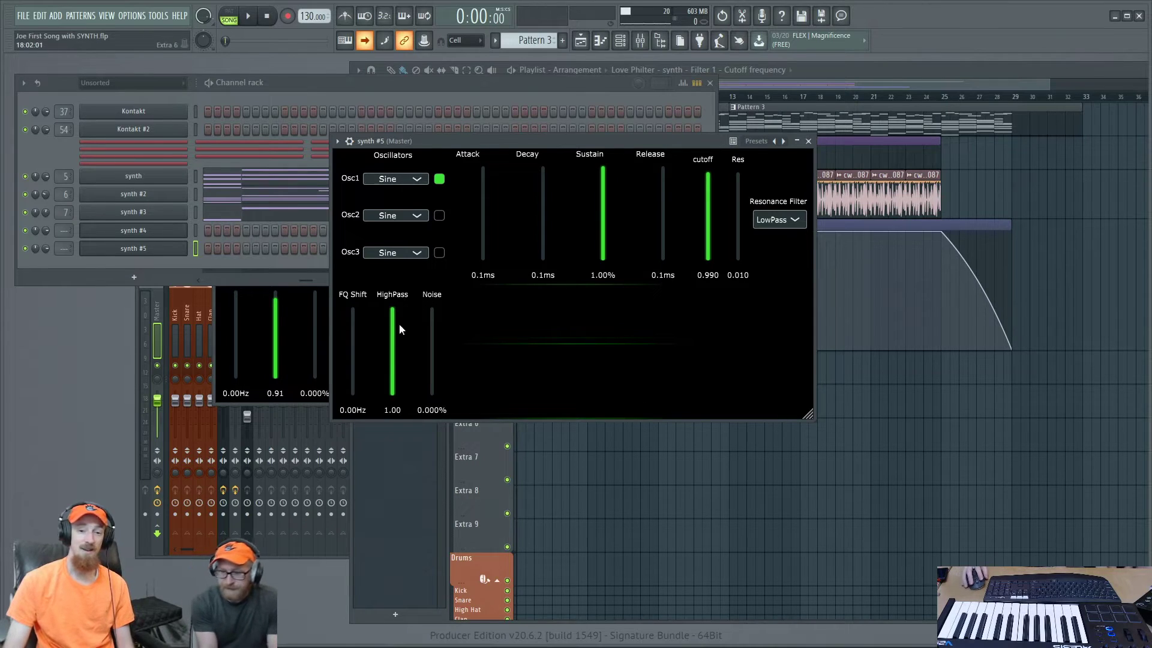
left_click_drag(549, 145, 528, 149)
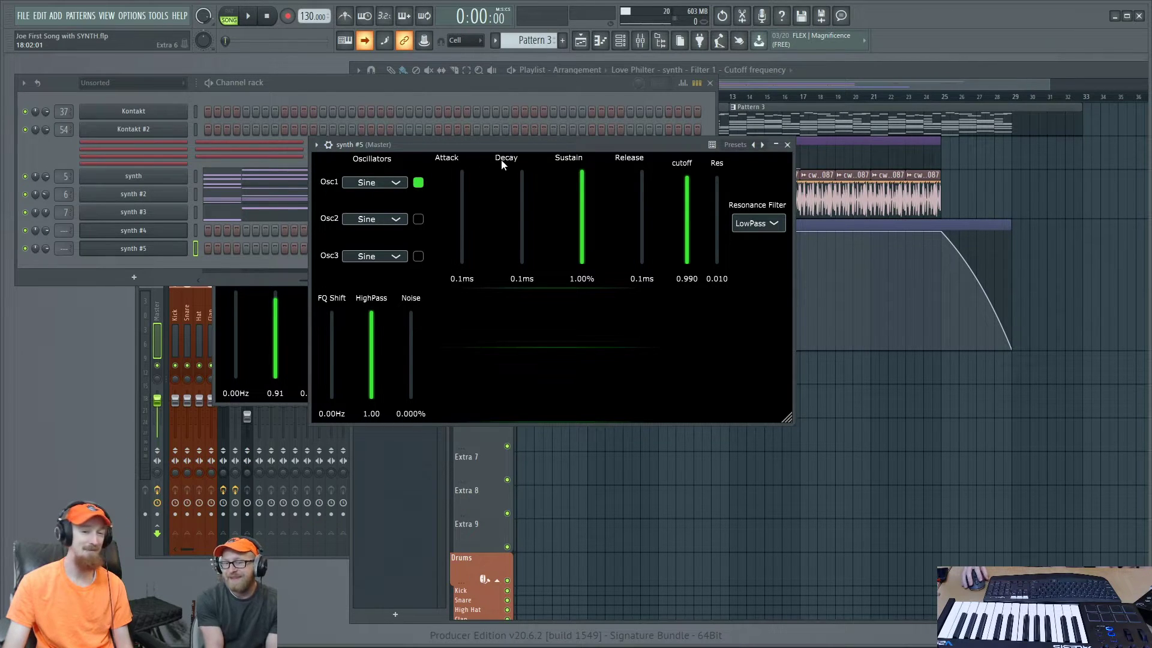
Step: Shift the synth #5 window right, then up-left, and enlarge it slightly from its corner
left_click_drag(563, 145, 606, 146)
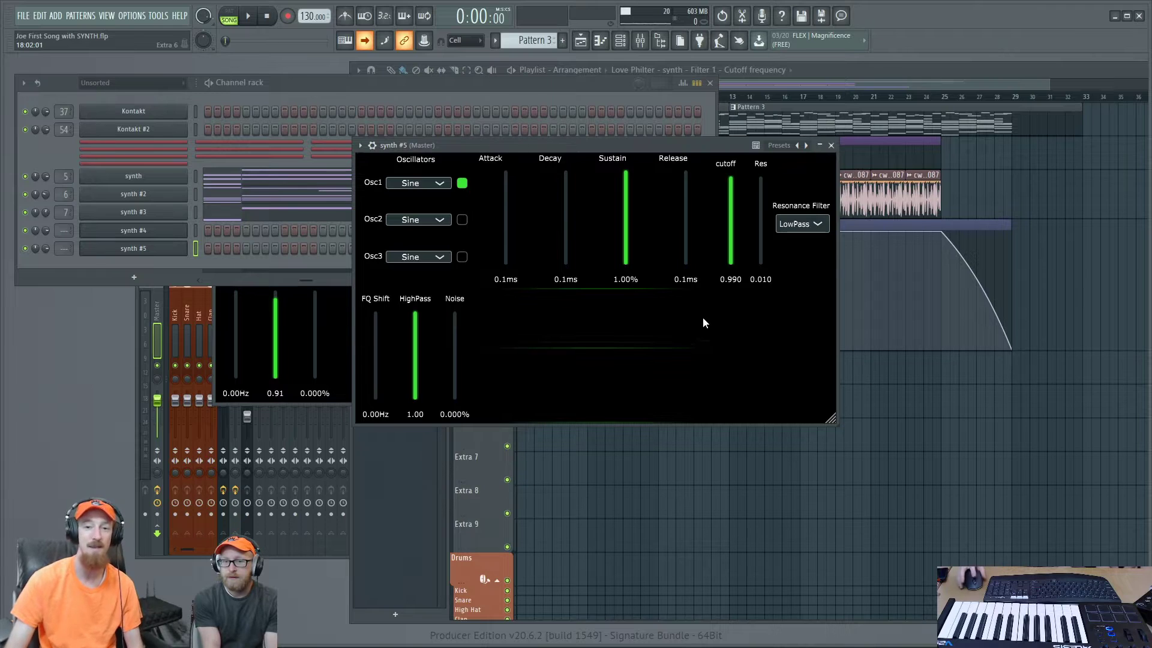
left_click_drag(640, 144, 622, 125)
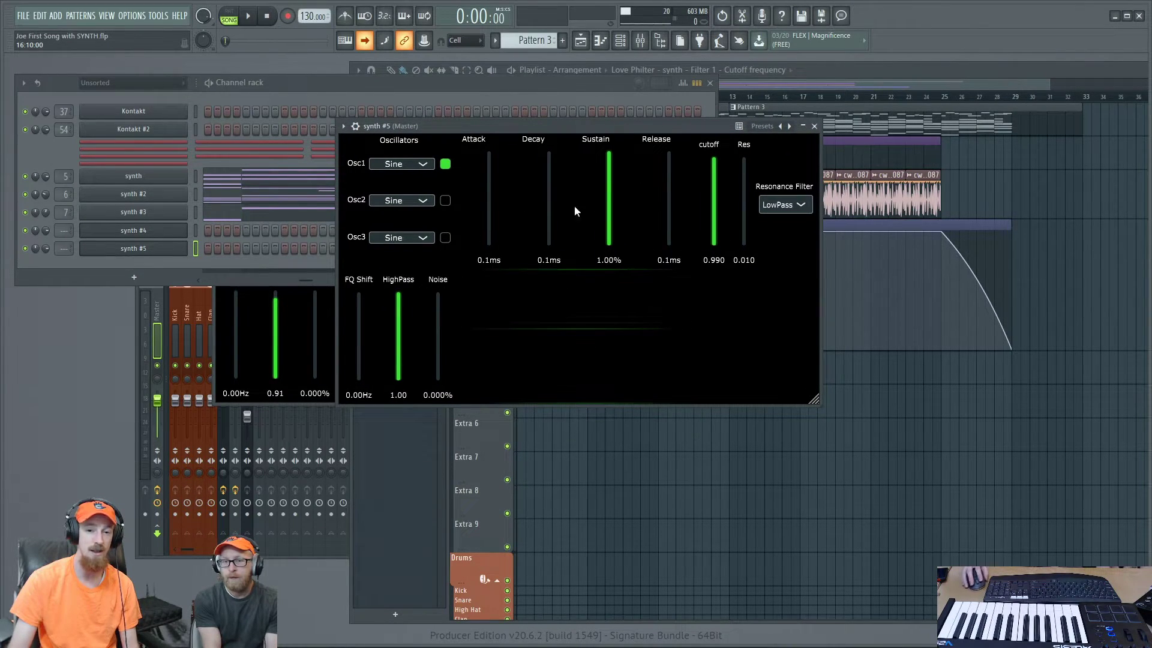
left_click_drag(815, 400, 829, 414)
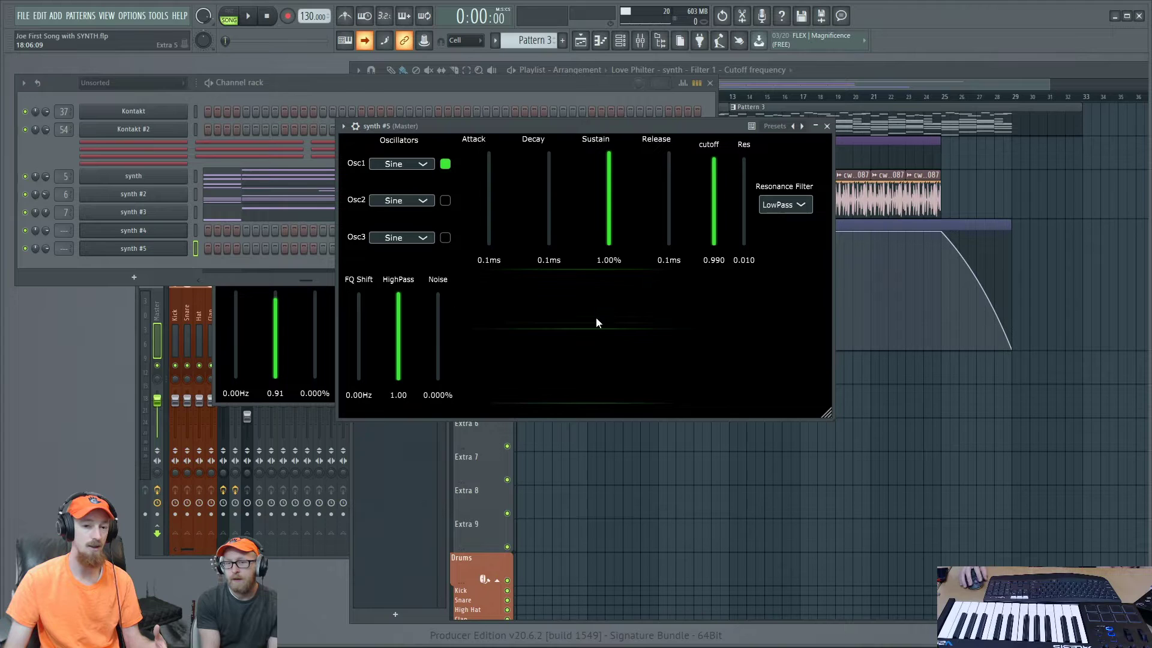
Step: Rearrange the synth #4 and #5 windows, lower synth #5's sustain, and raise synth #2's noise to 0.766%
left_click(229, 395)
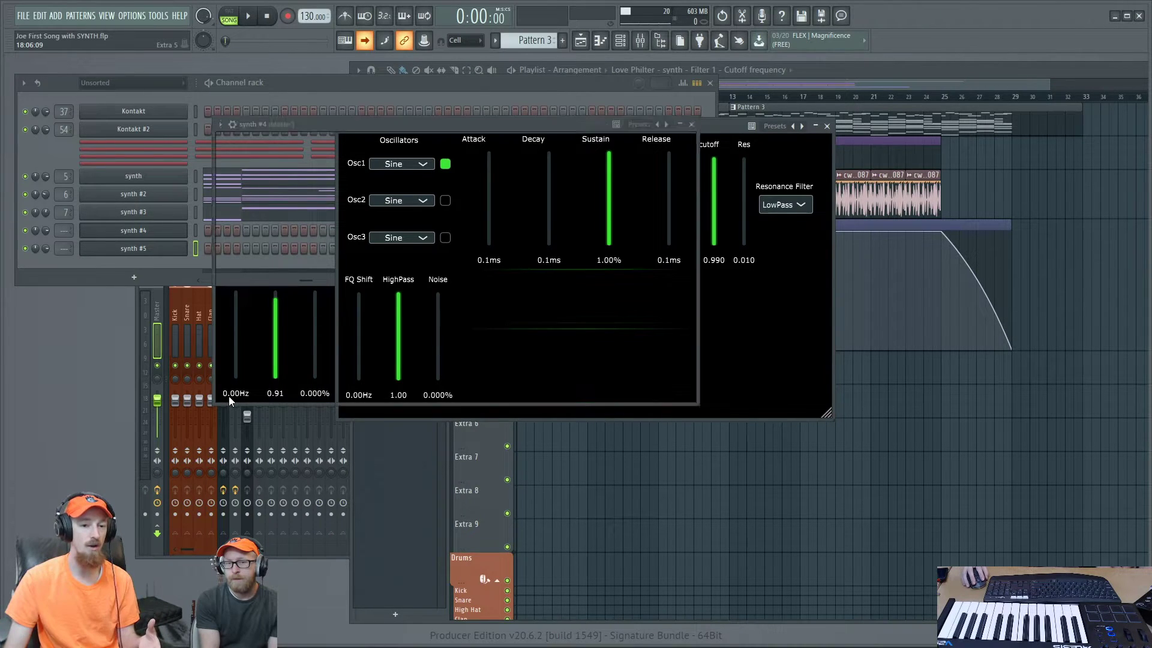
left_click_drag(386, 129, 459, 358)
left_click_drag(566, 125, 424, 72)
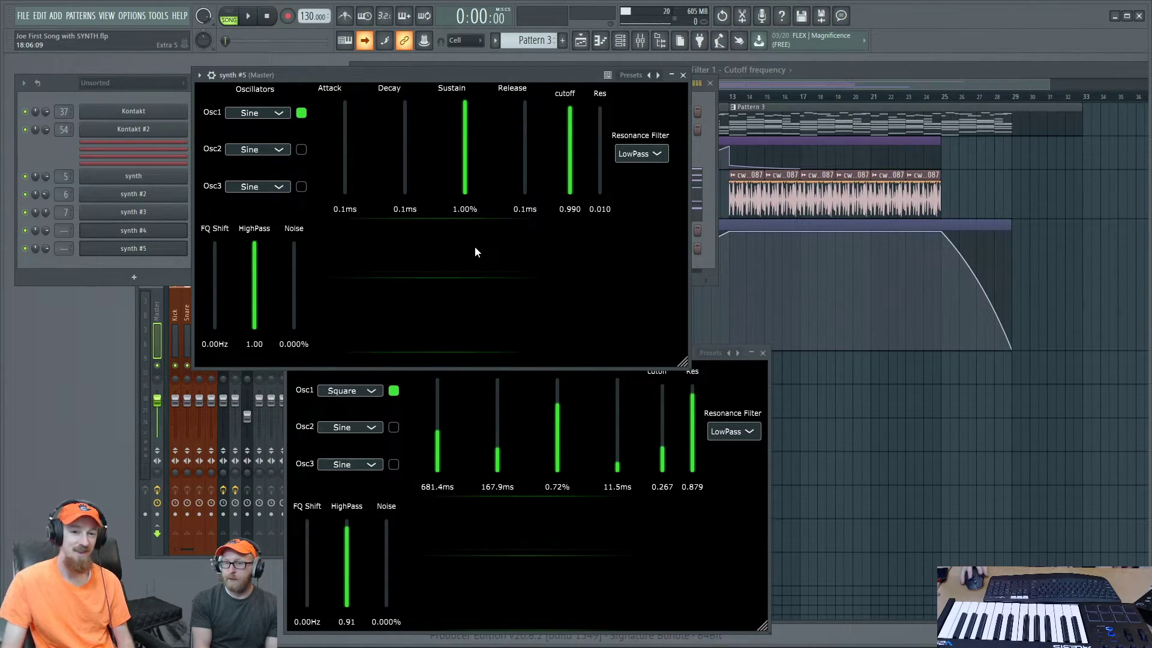
left_click_drag(467, 111, 467, 132)
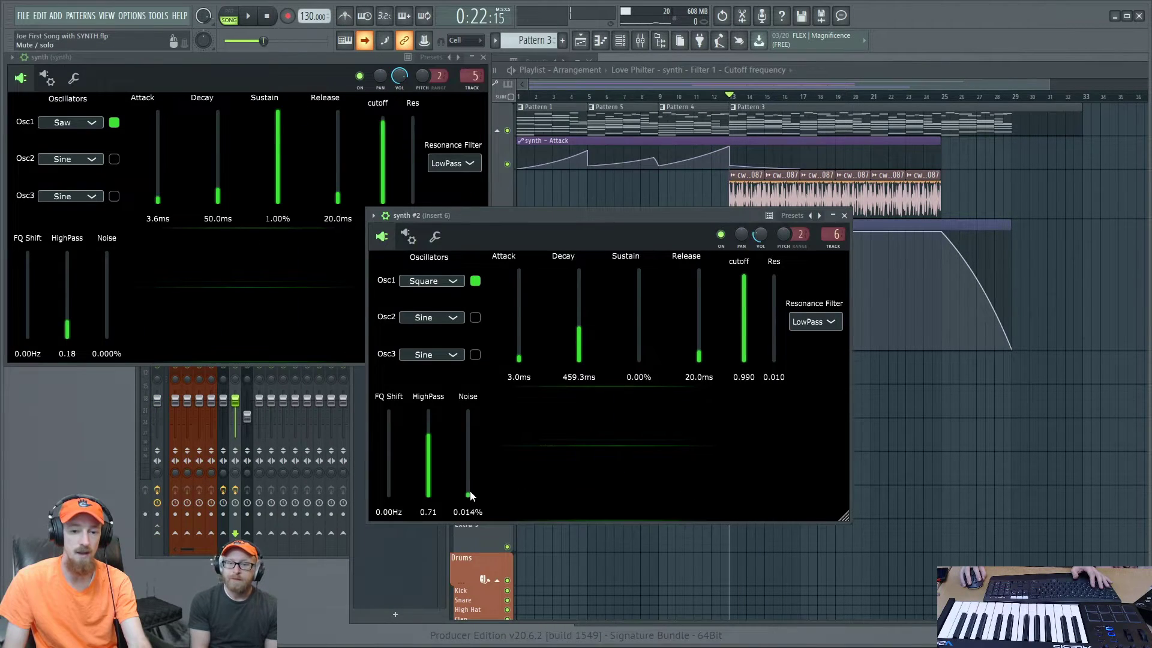
left_click_drag(471, 495, 471, 429)
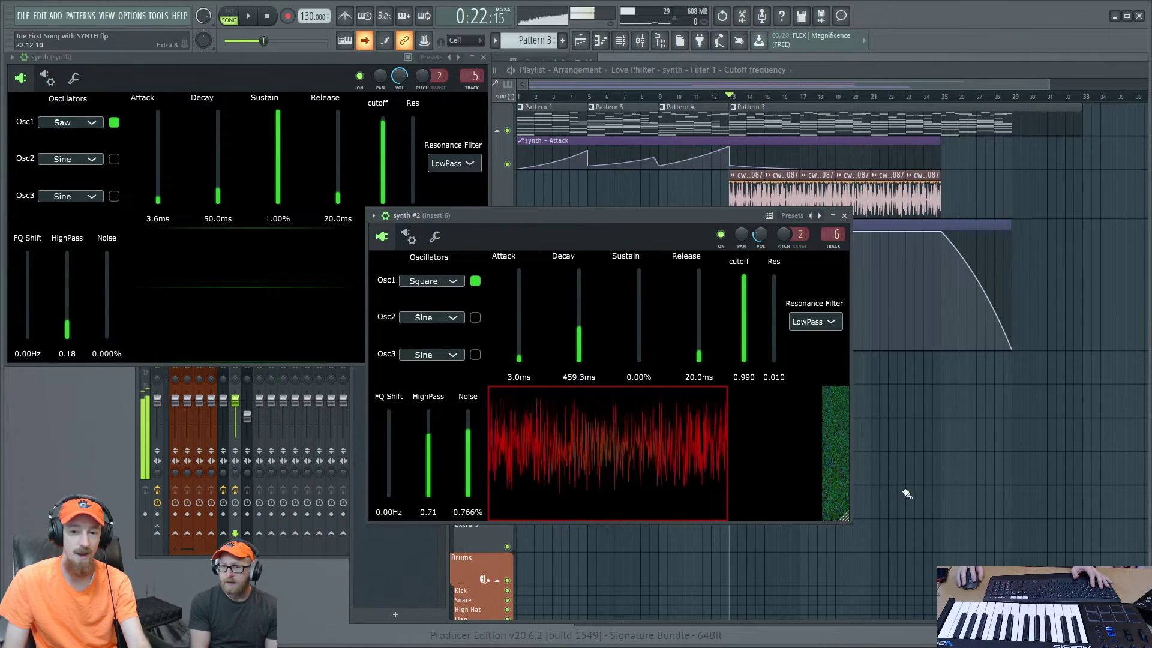
Step: Return synth #2's noise to 0.000% and move its window to the lower left
left_click_drag(470, 430, 471, 498)
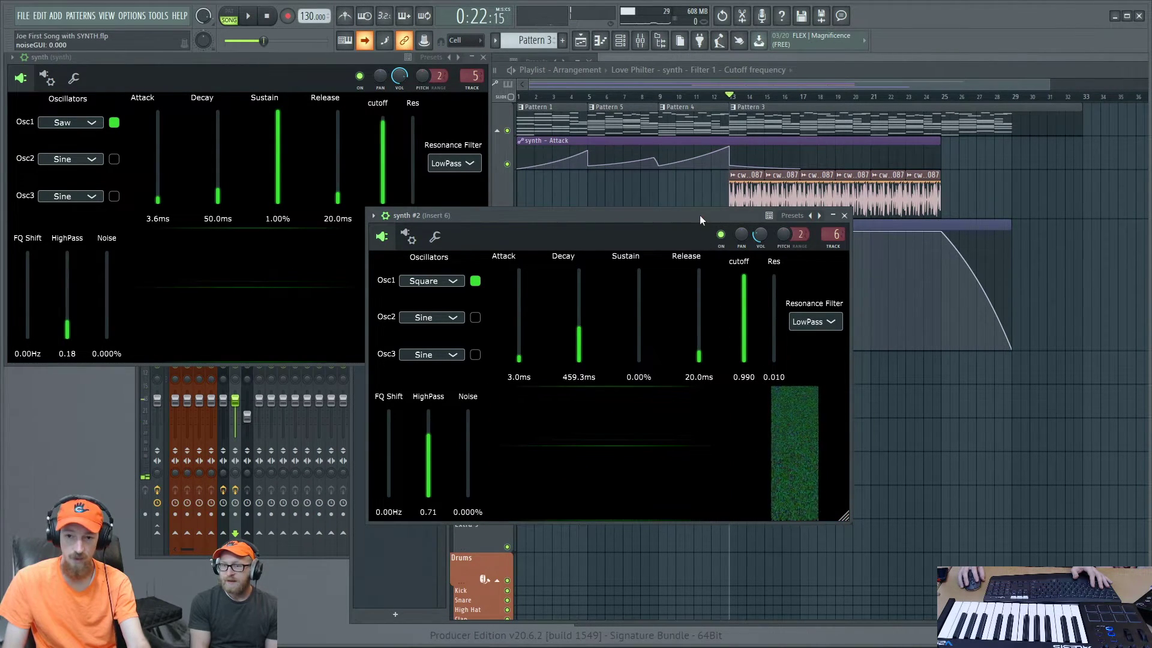
left_click_drag(698, 213, 544, 231)
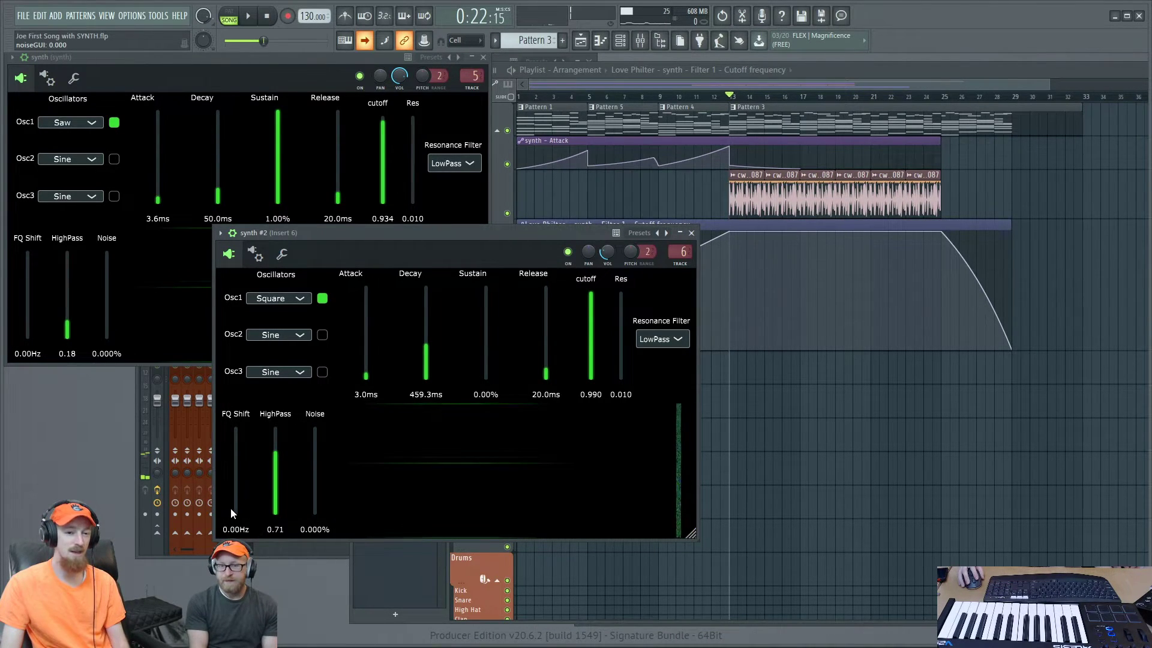
mouse_move(235, 506)
left_mouse_down()
mouse_move(240, 466)
mouse_move(236, 527)
left_mouse_up()
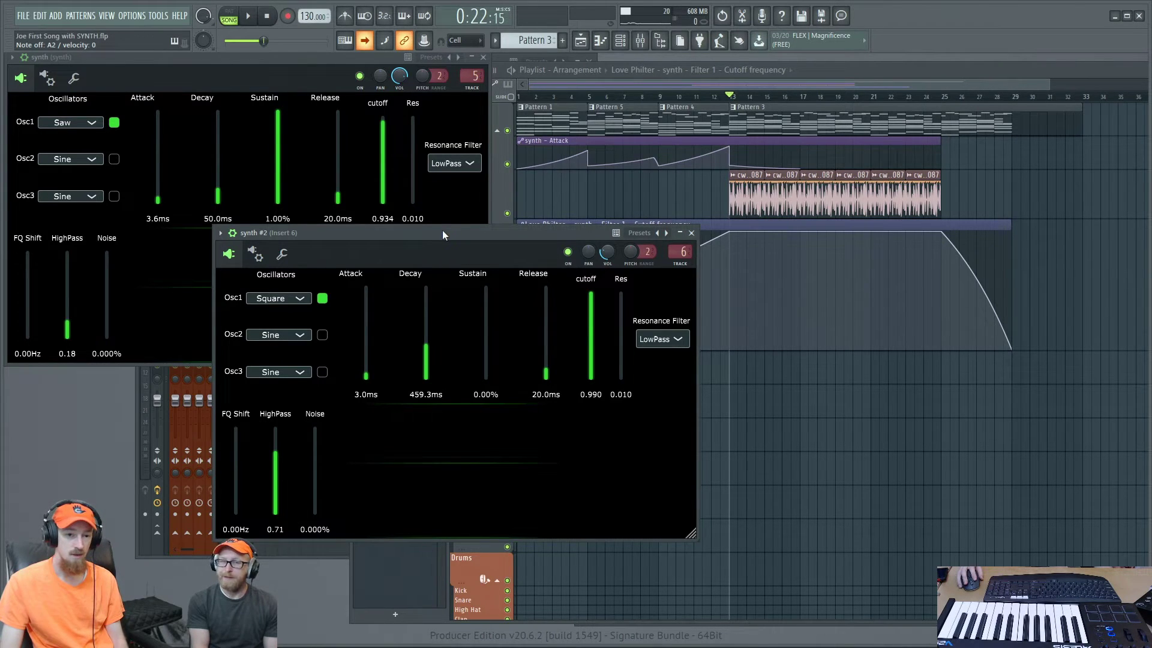
left_click_drag(443, 234, 433, 189)
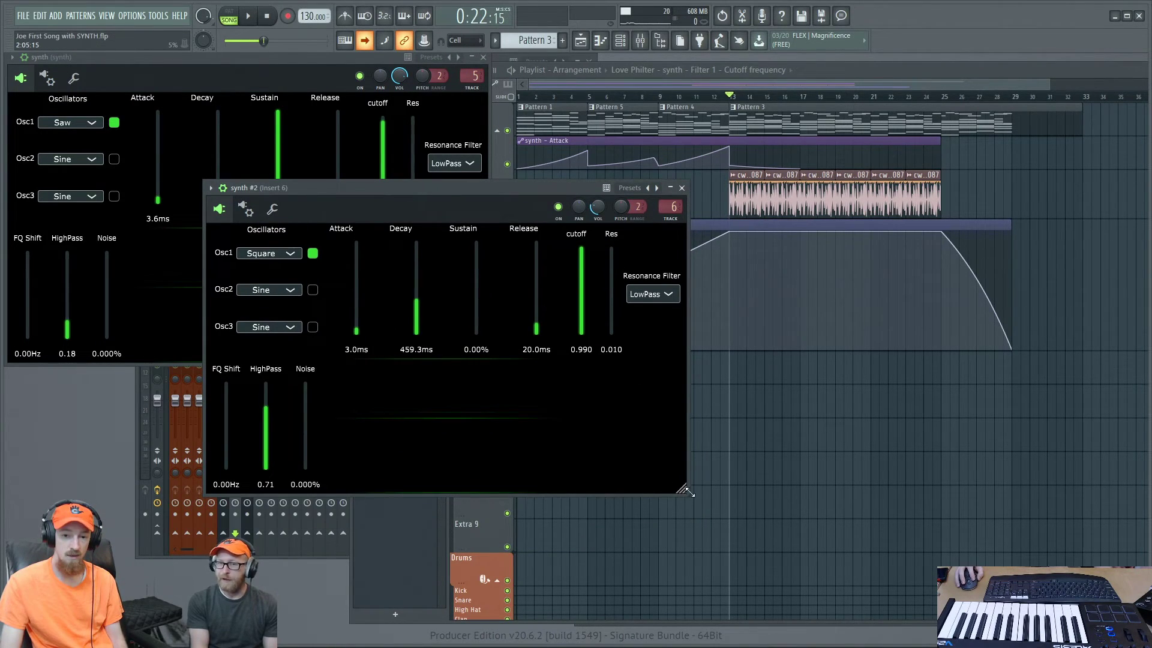
Step: Enlarge the synth #2 window from its bottom-right corner
left_click_drag(688, 491, 946, 418)
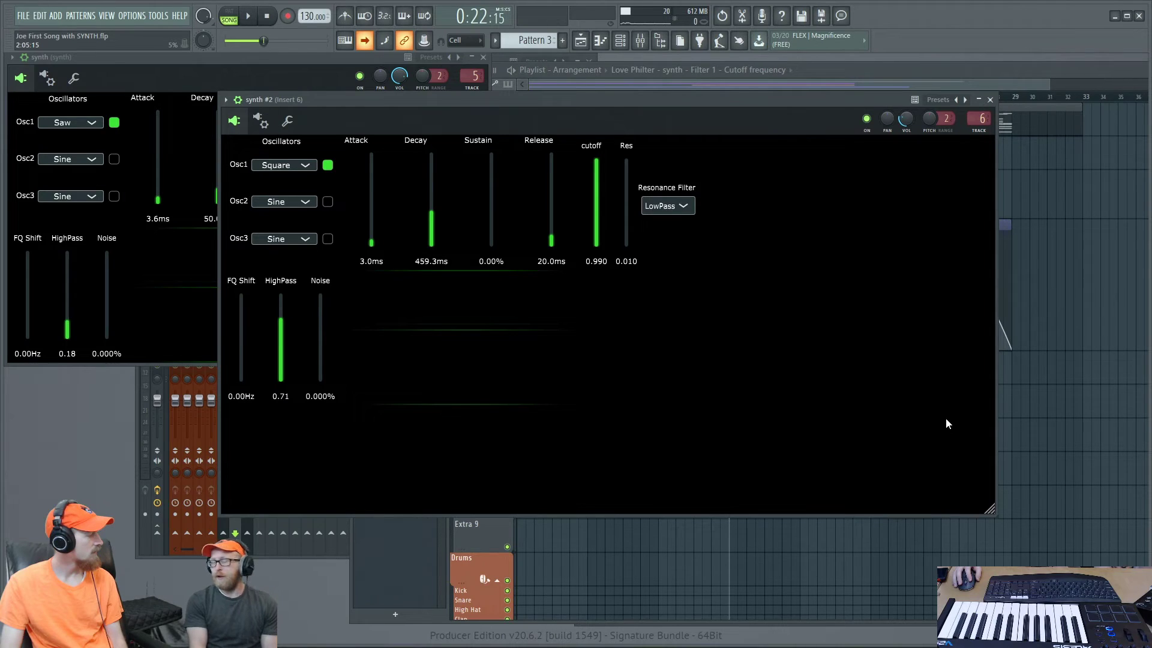